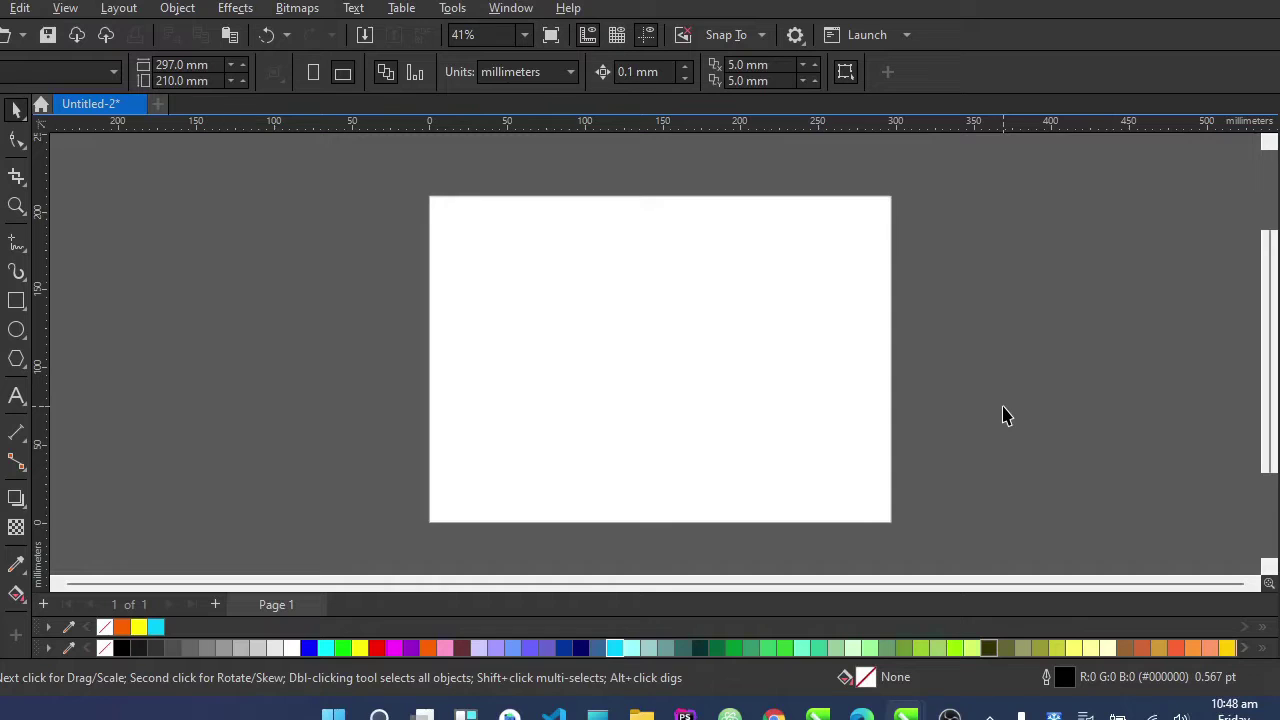
Open Chrome full-screen and search Google for an apple logo download
click(773, 714)
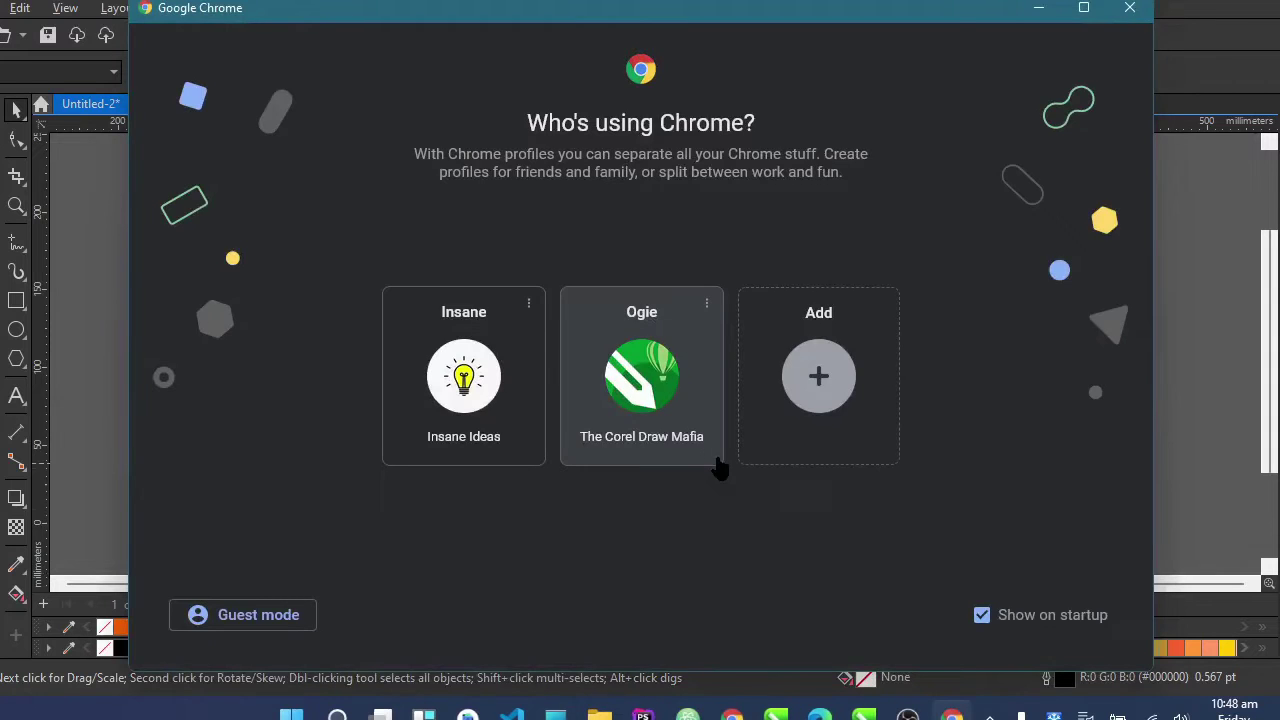
click(655, 371)
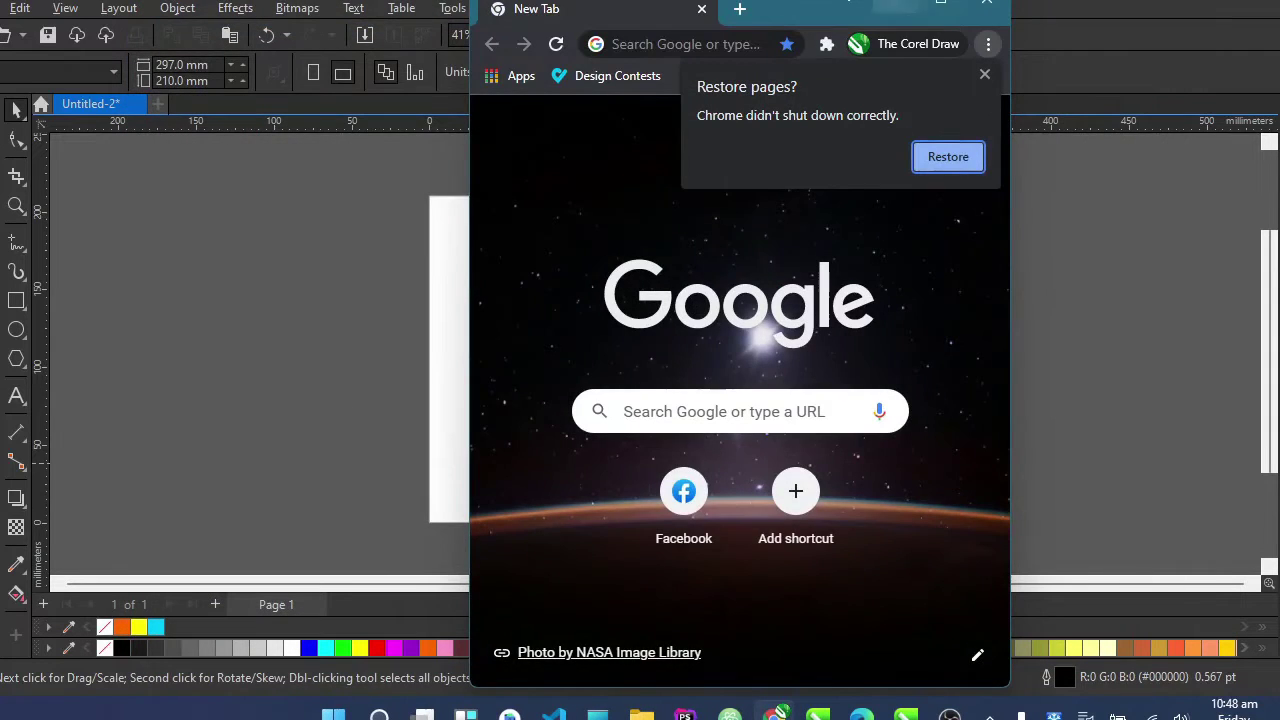
click(940, 5)
click(772, 30)
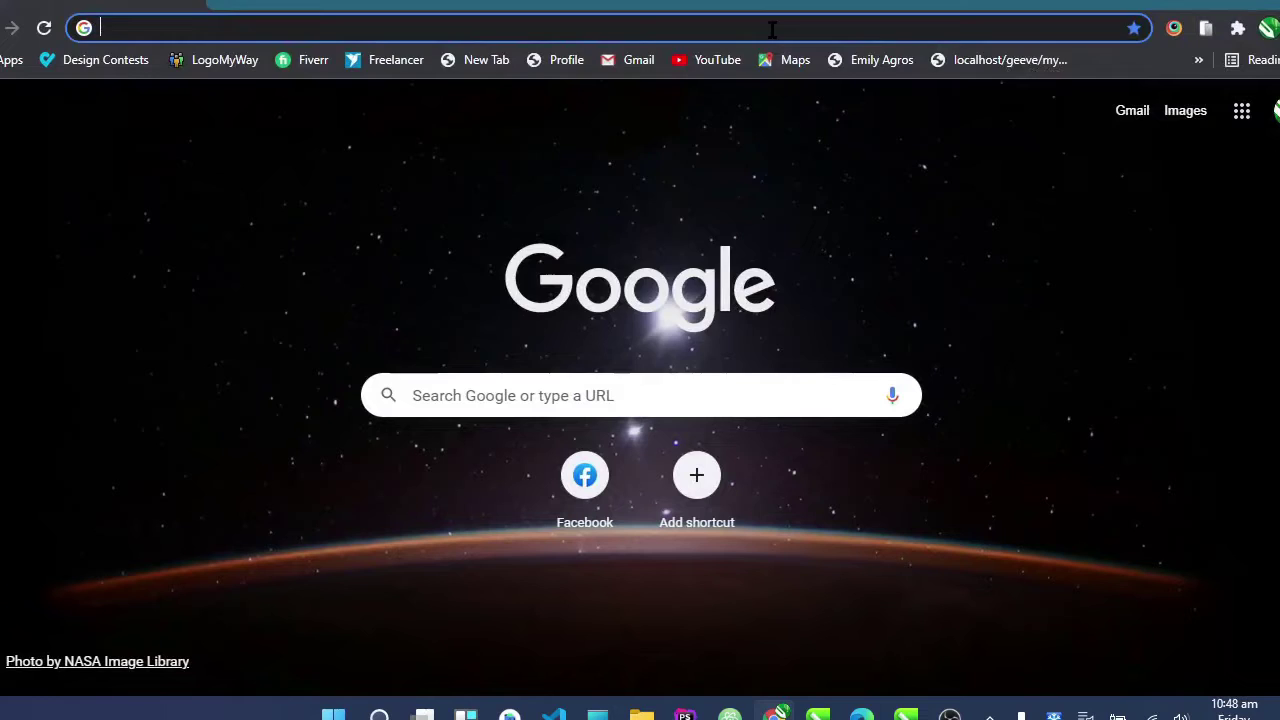
text(a)
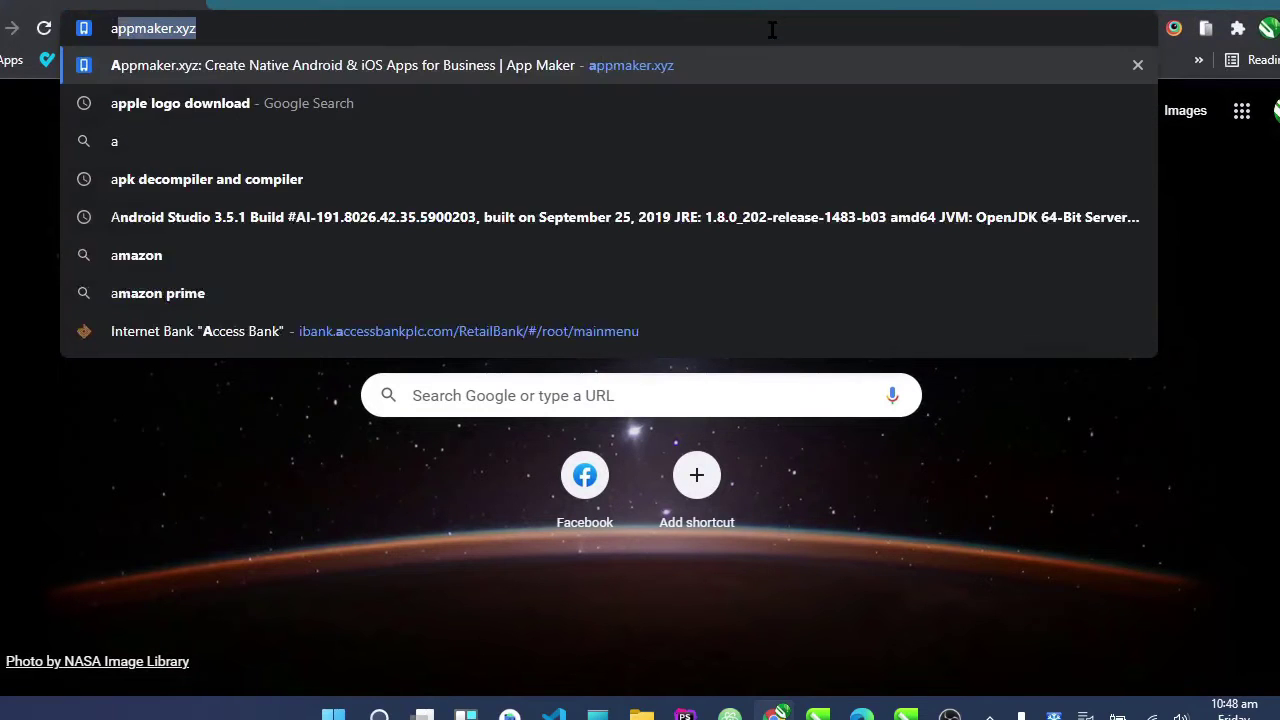
text(pple l)
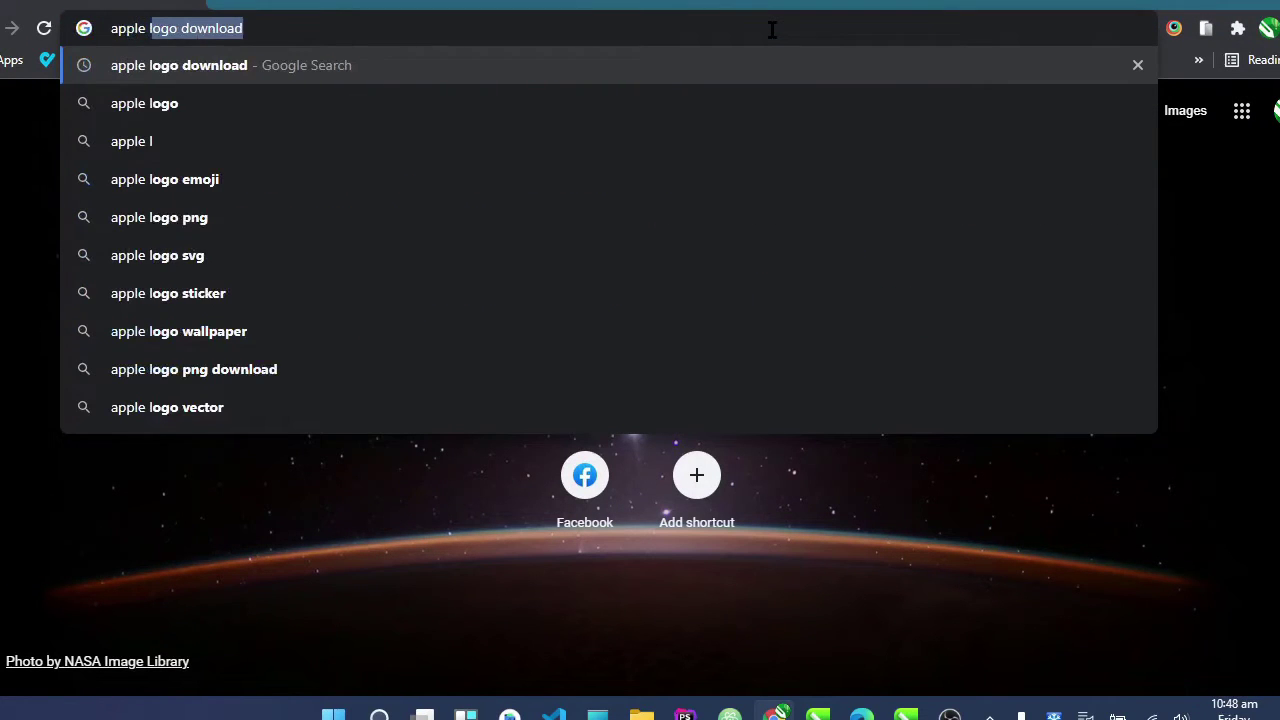
key(Return)
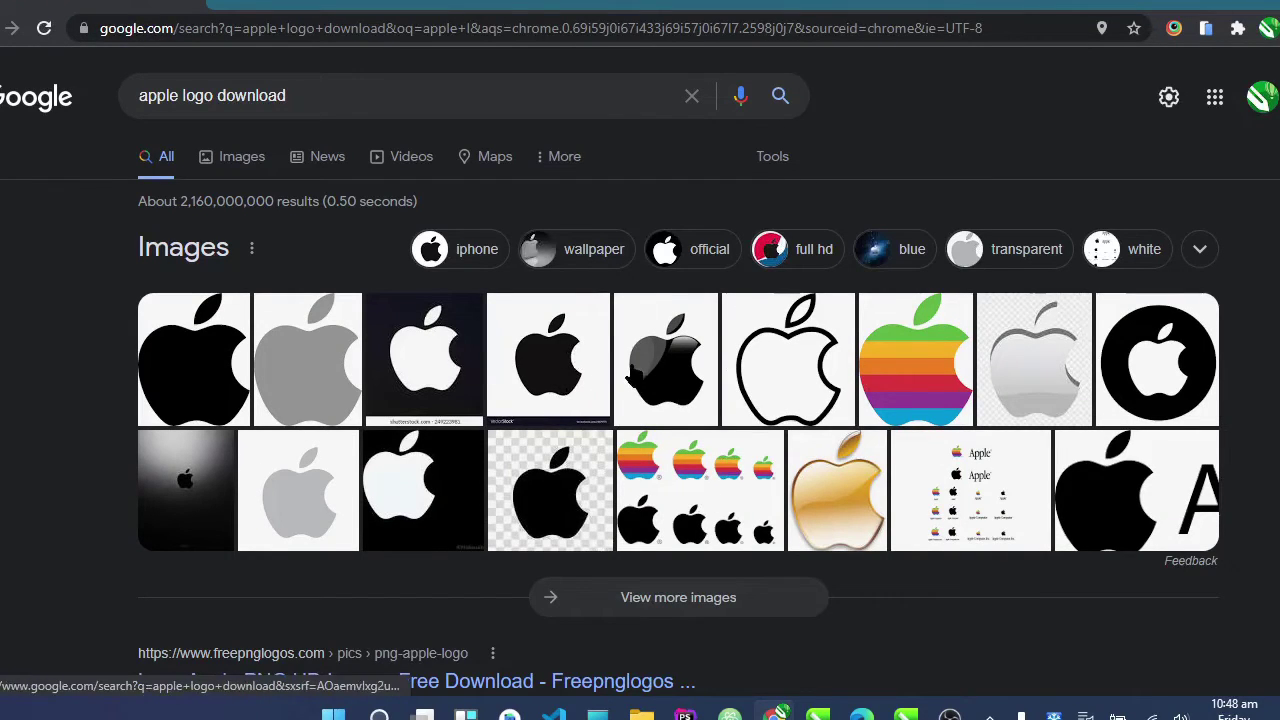
Save the black Apple logo preview as apple.jpg and return to CorelDRAW
click(560, 352)
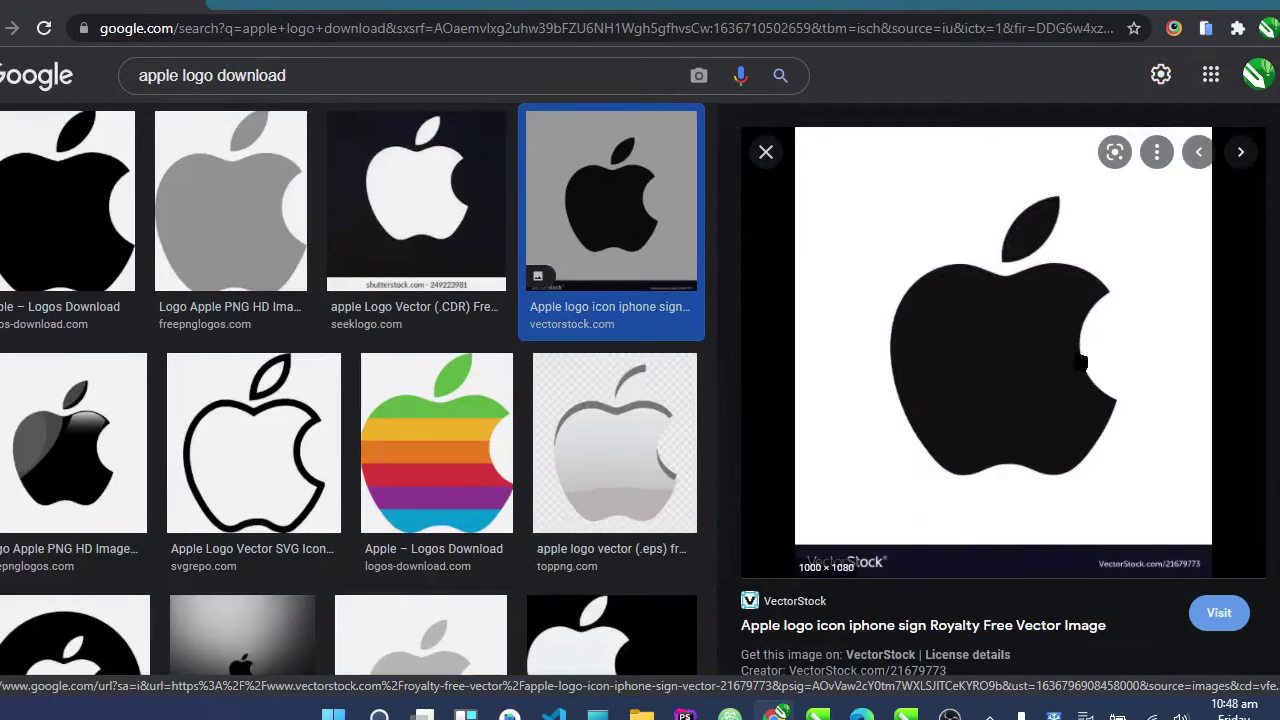
right_click(948, 328)
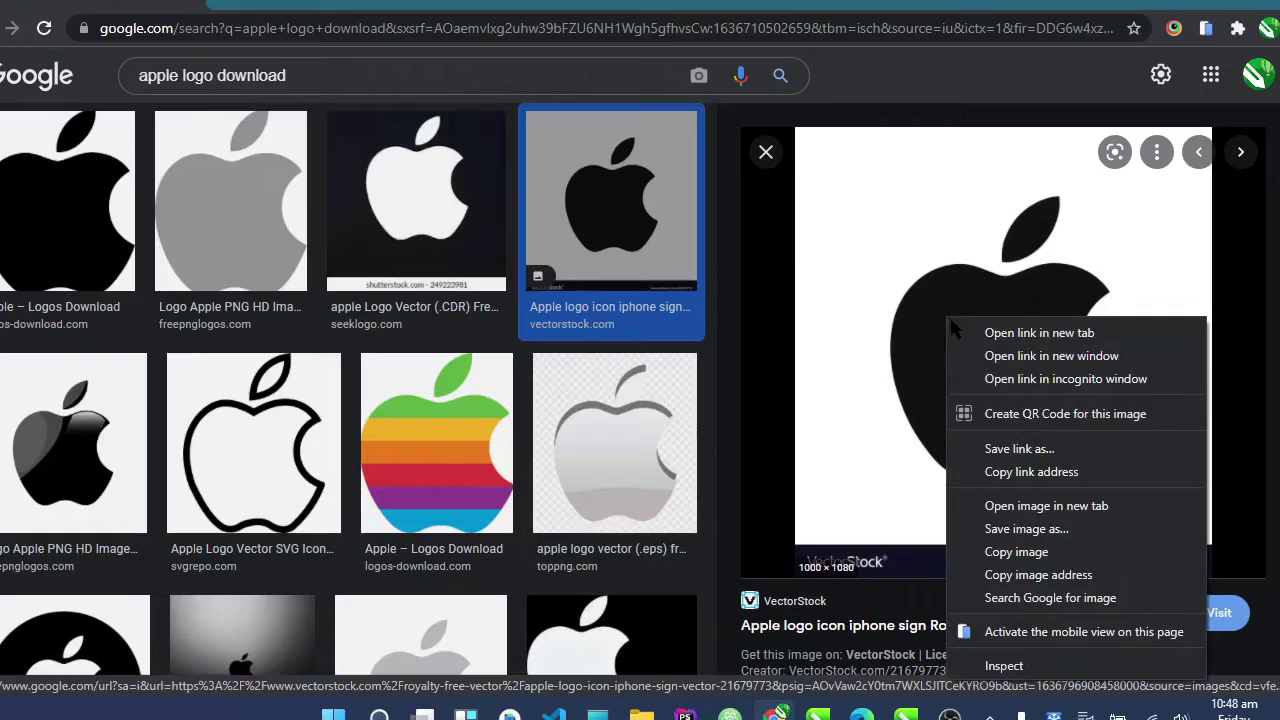
click(1057, 528)
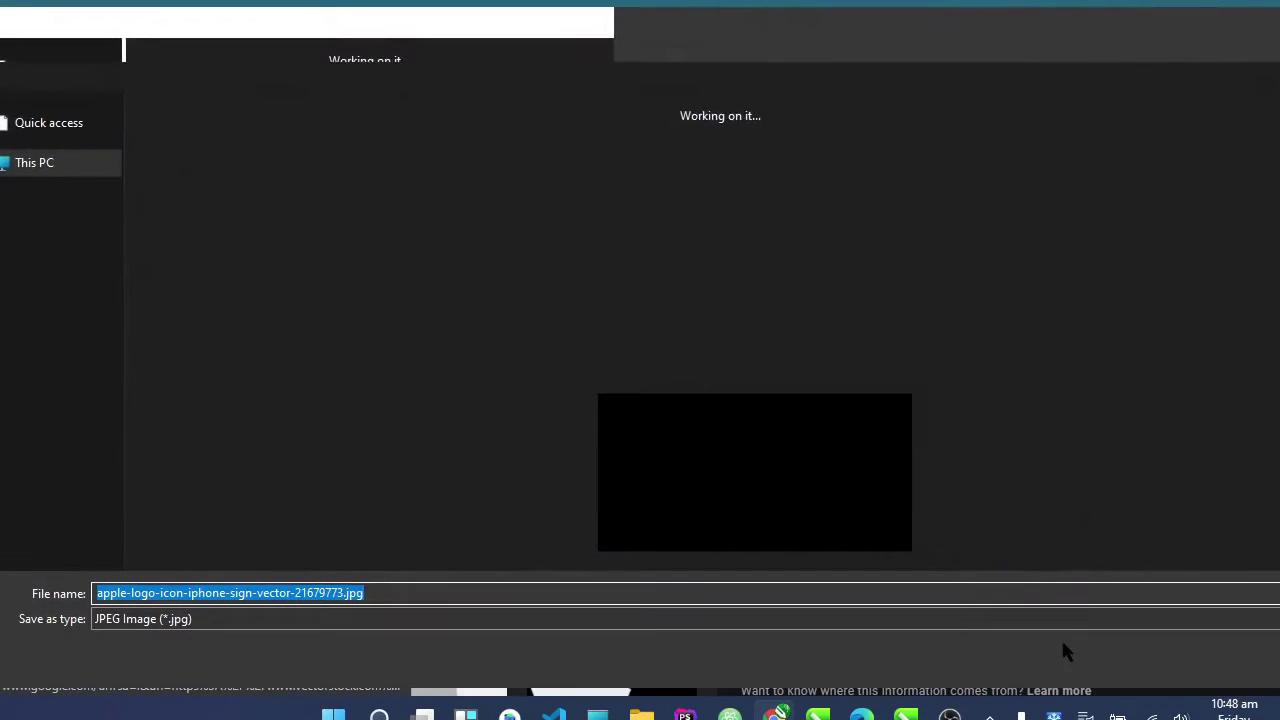
text(a)
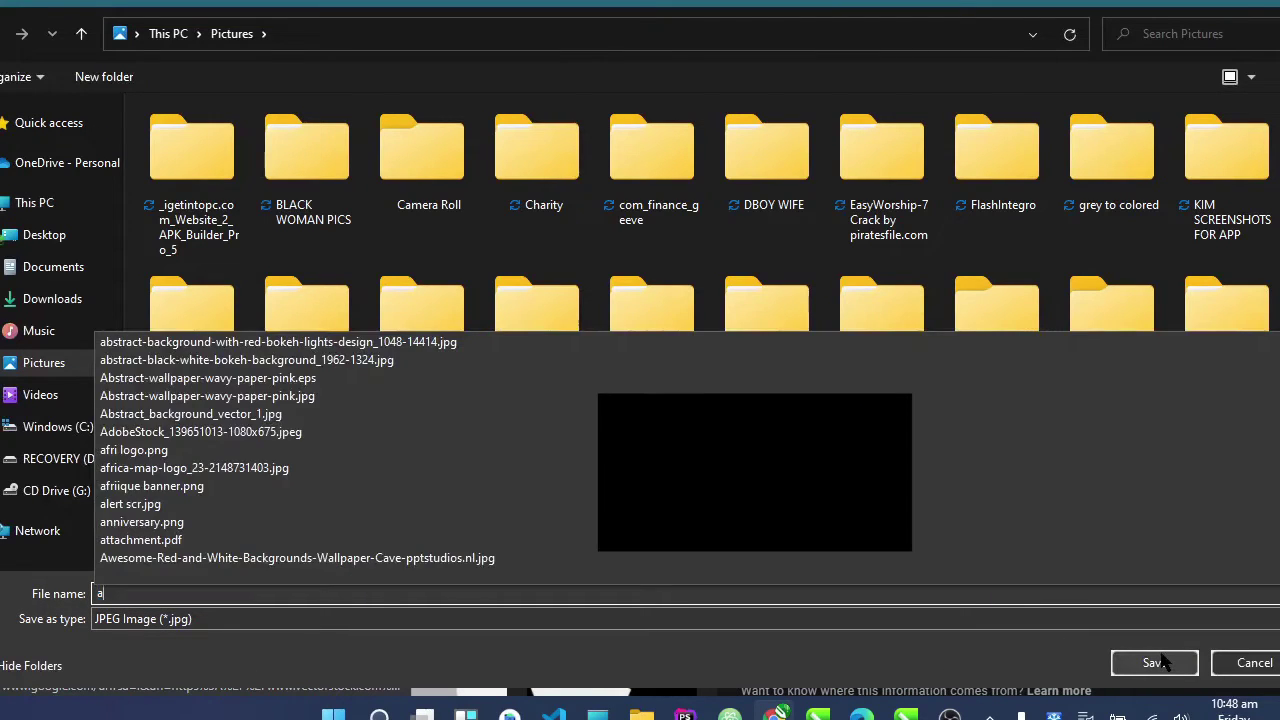
text(pple)
key(Return)
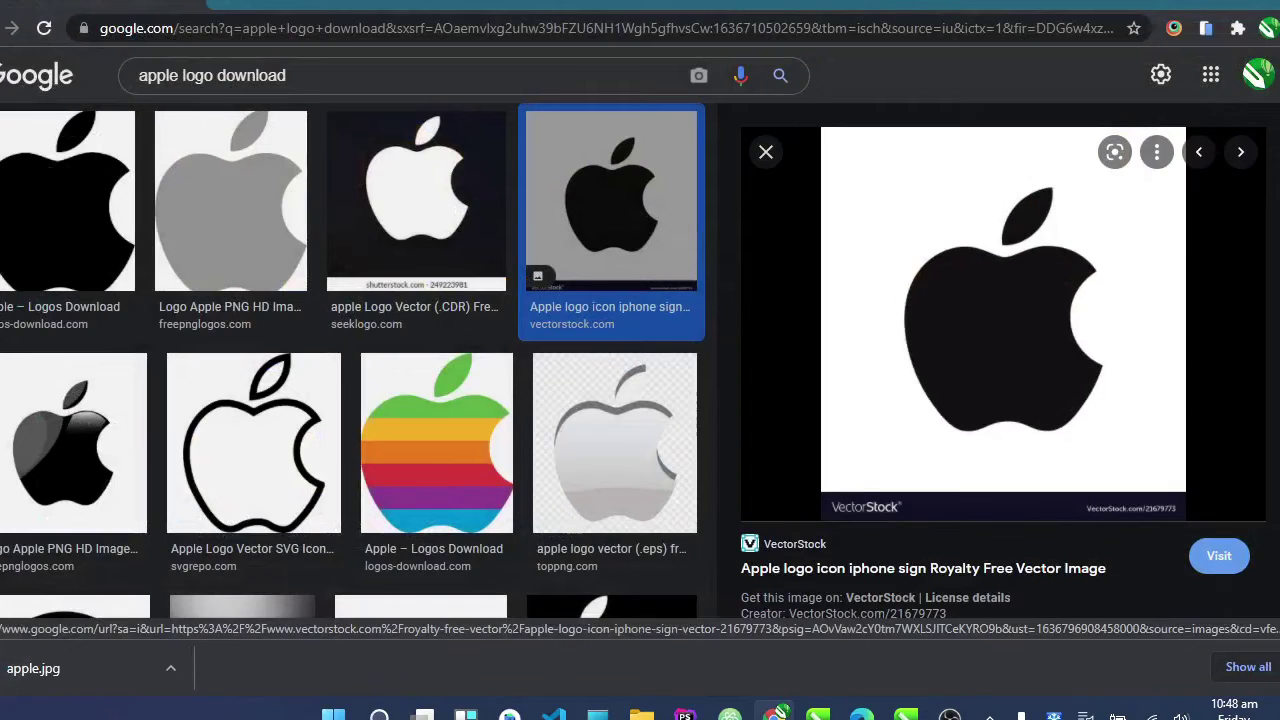
click(905, 714)
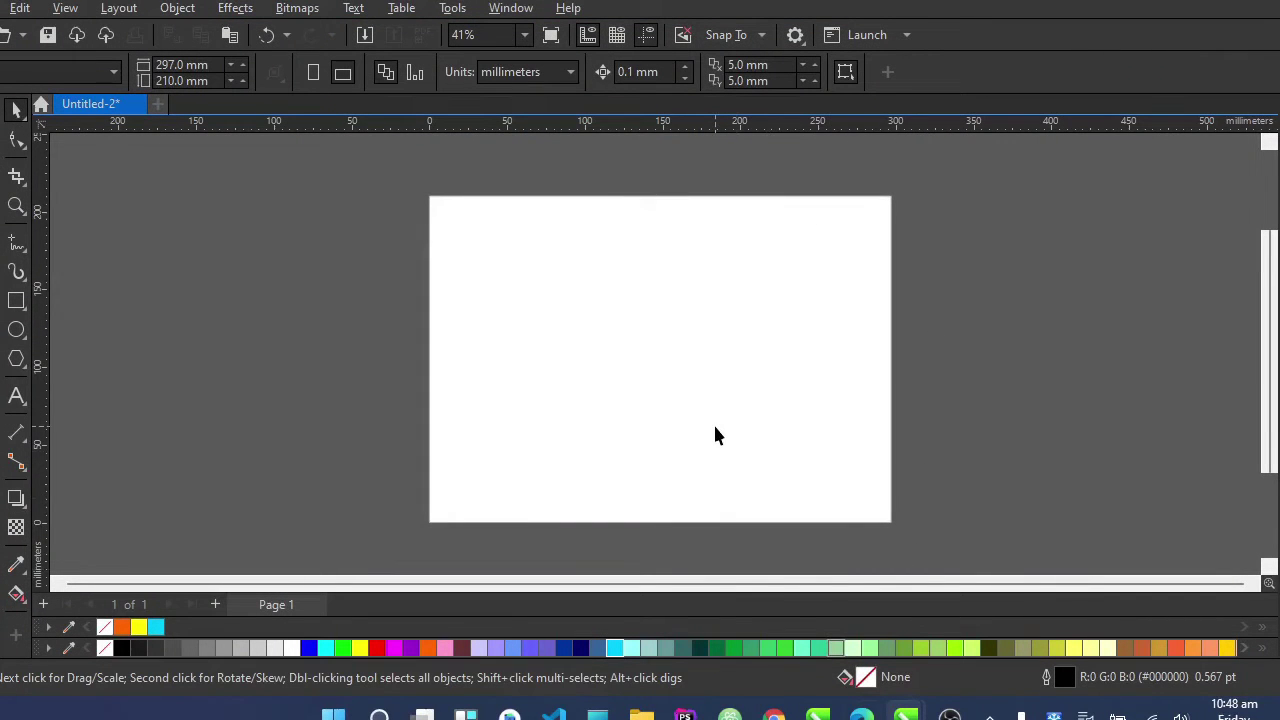
Import apple.jpg with Ctrl+I and place it, shrunk, beside the page
key(ctrl+i)
scroll(632, 422, down, 5)
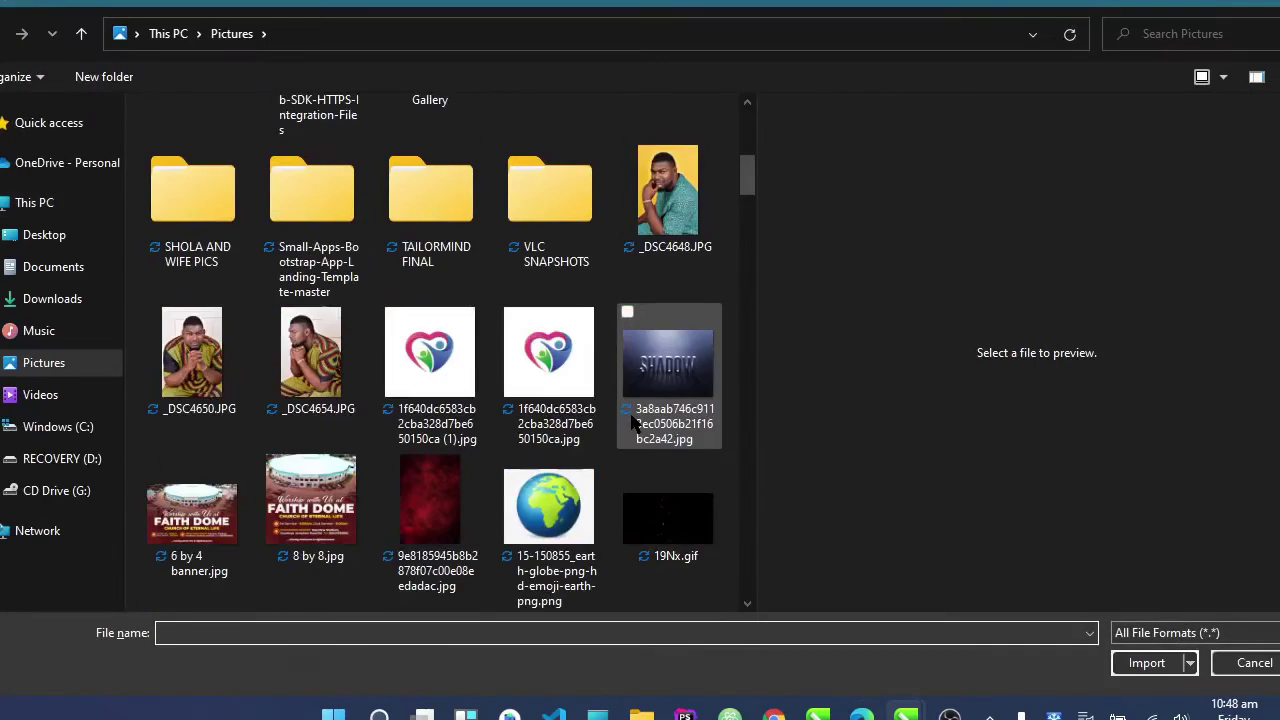
scroll(632, 422, down, 3)
scroll(632, 422, down, 4)
scroll(632, 422, down, 3)
scroll(632, 422, down, 3)
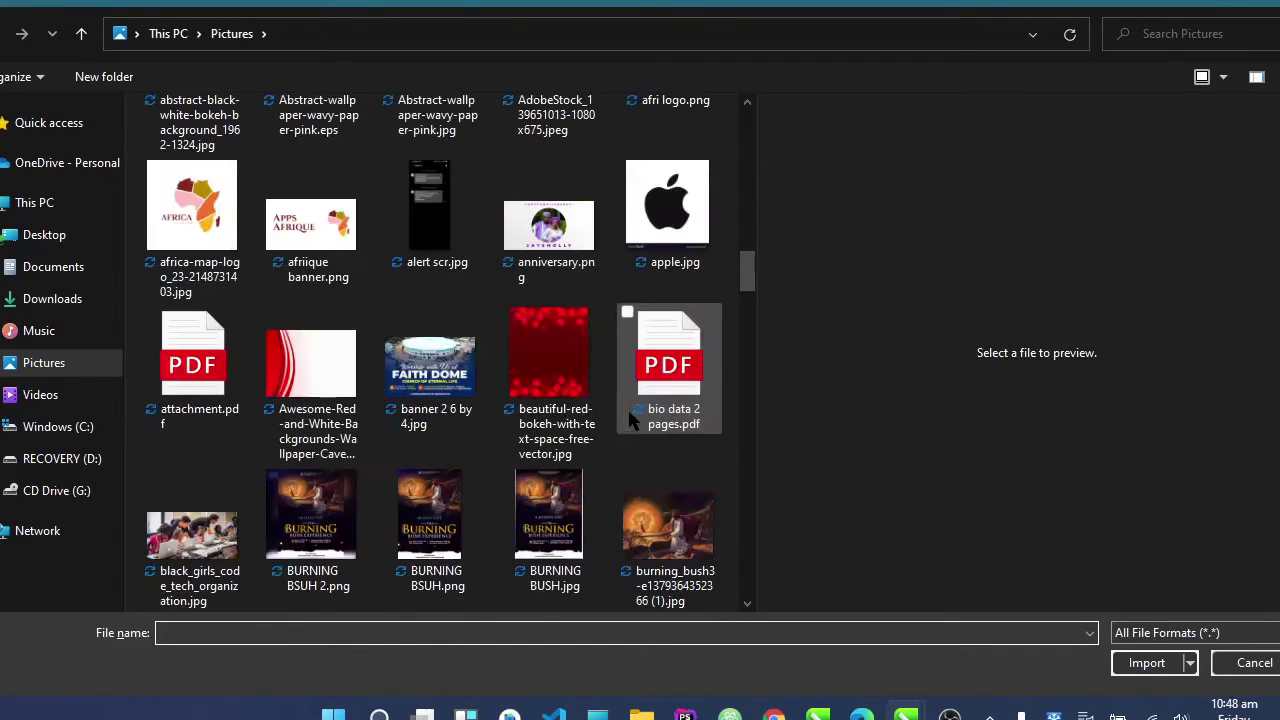
double_click(660, 207)
click(196, 206)
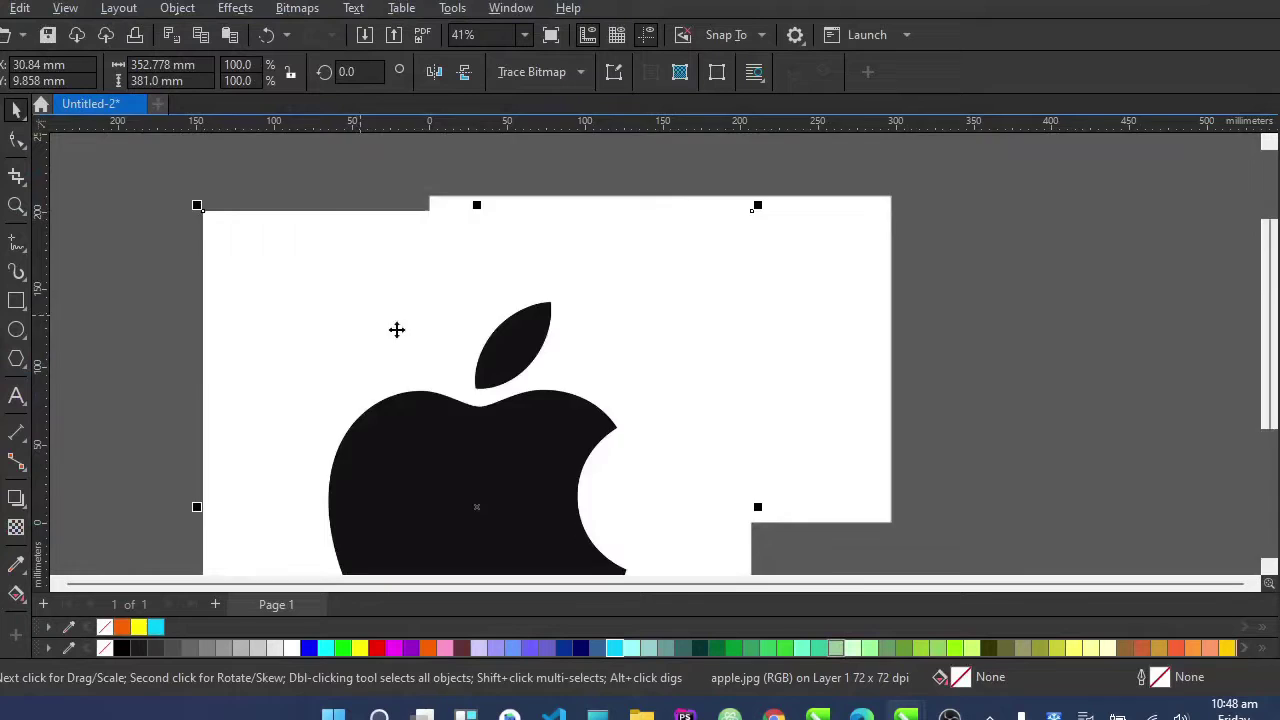
scroll(412, 398, down, 2)
mouse_move(421, 190)
mouse_down()
mouse_move(318, 290)
mouse_move(360, 305)
mouse_up()
Crop the VectorStock watermark strip off the image's bottom edge using node editing
scroll(365, 307, up, 2)
scroll(380, 540, up, 2)
scroll(406, 489, up, 1)
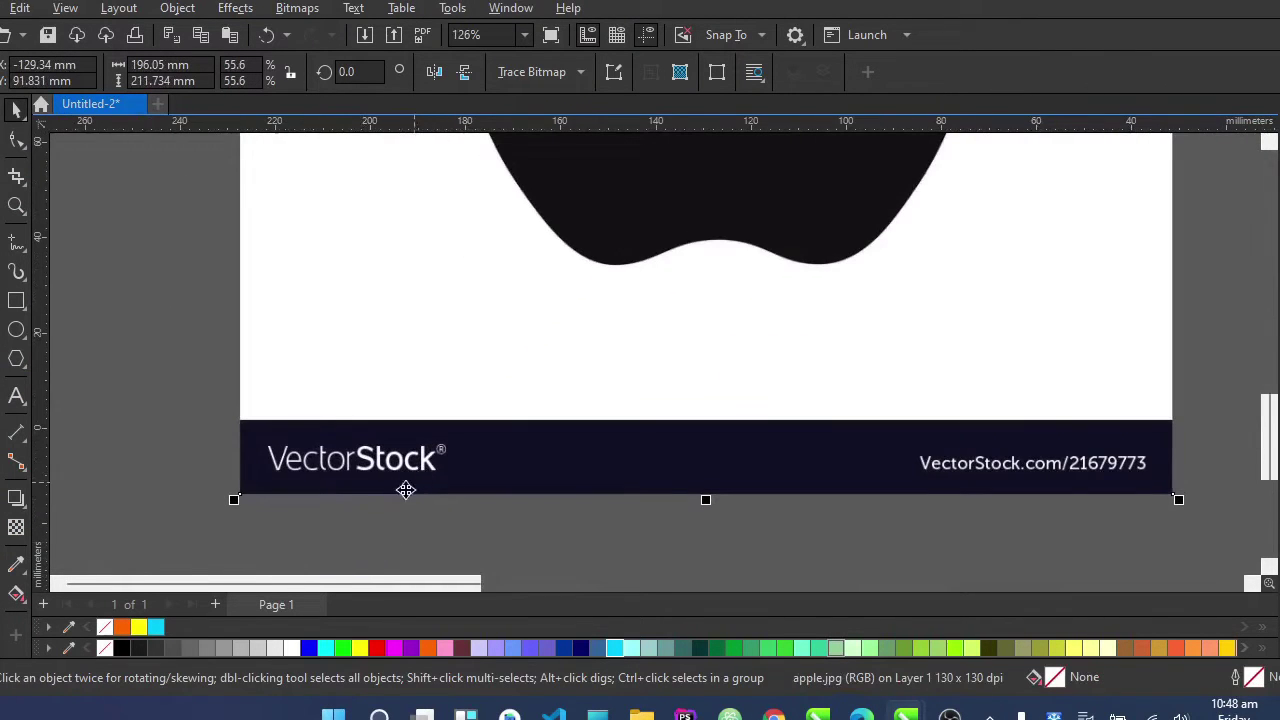
scroll(500, 467, down, 2)
scroll(700, 470, up, 1)
scroll(611, 474, down, 1)
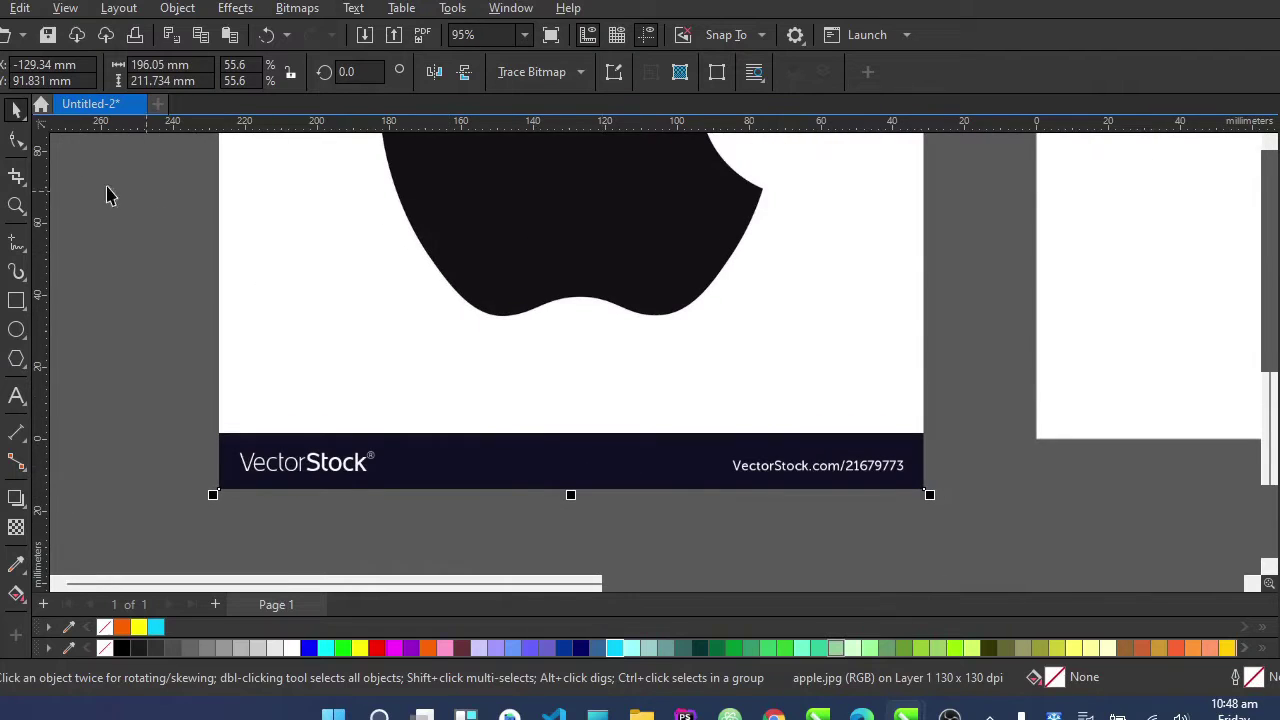
click(17, 140)
drag(163, 371, 990, 540)
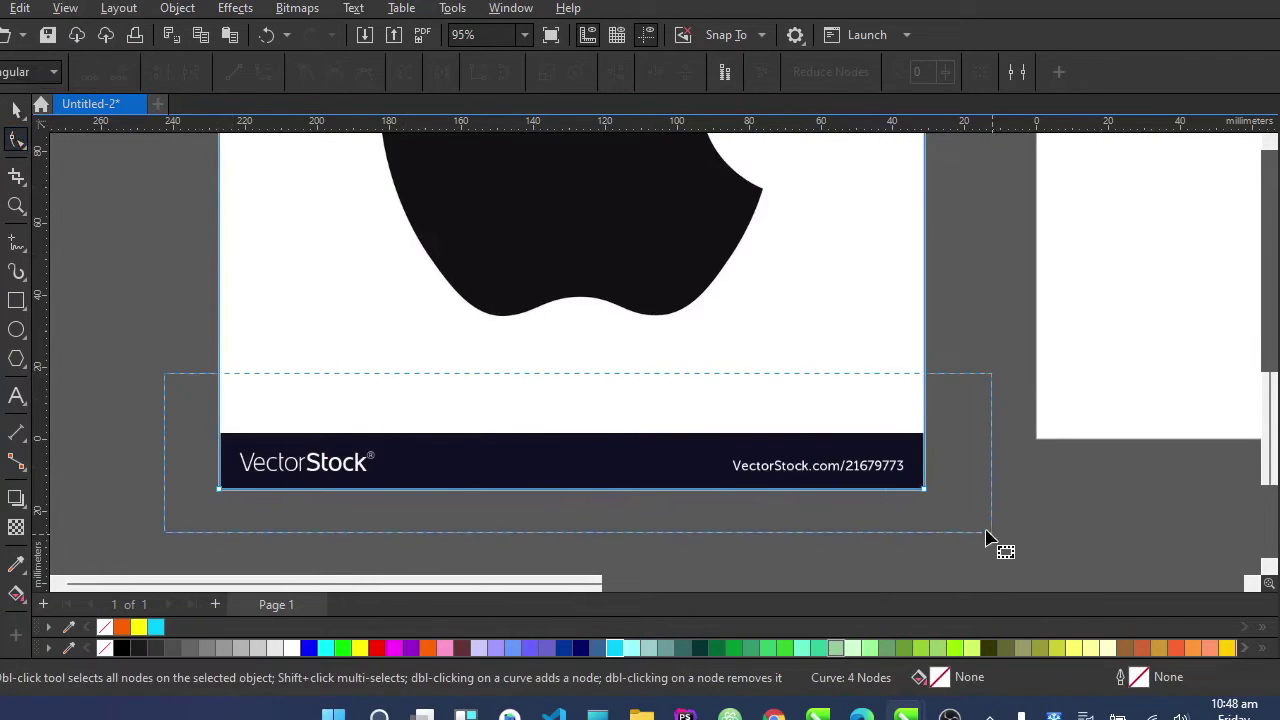
drag(924, 491, 926, 431)
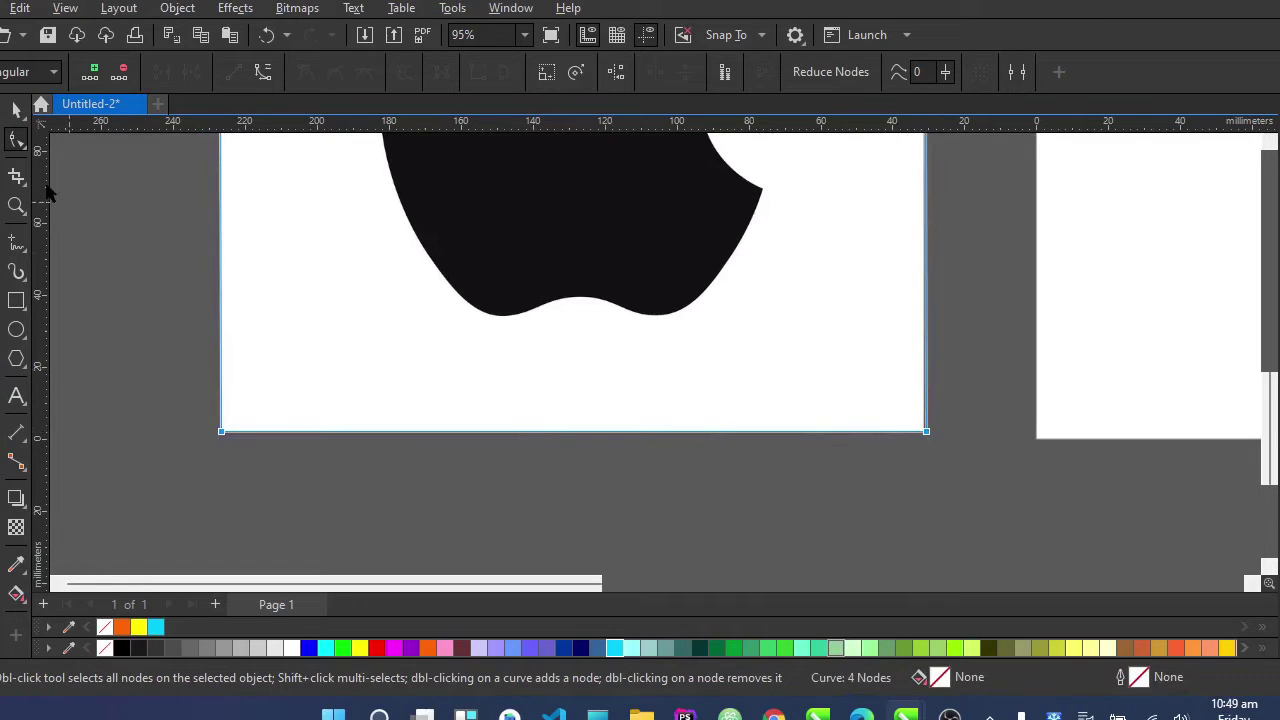
Move the apple bitmap further left of the page
click(17, 110)
scroll(389, 366, down, 3)
scroll(451, 377, up, 1)
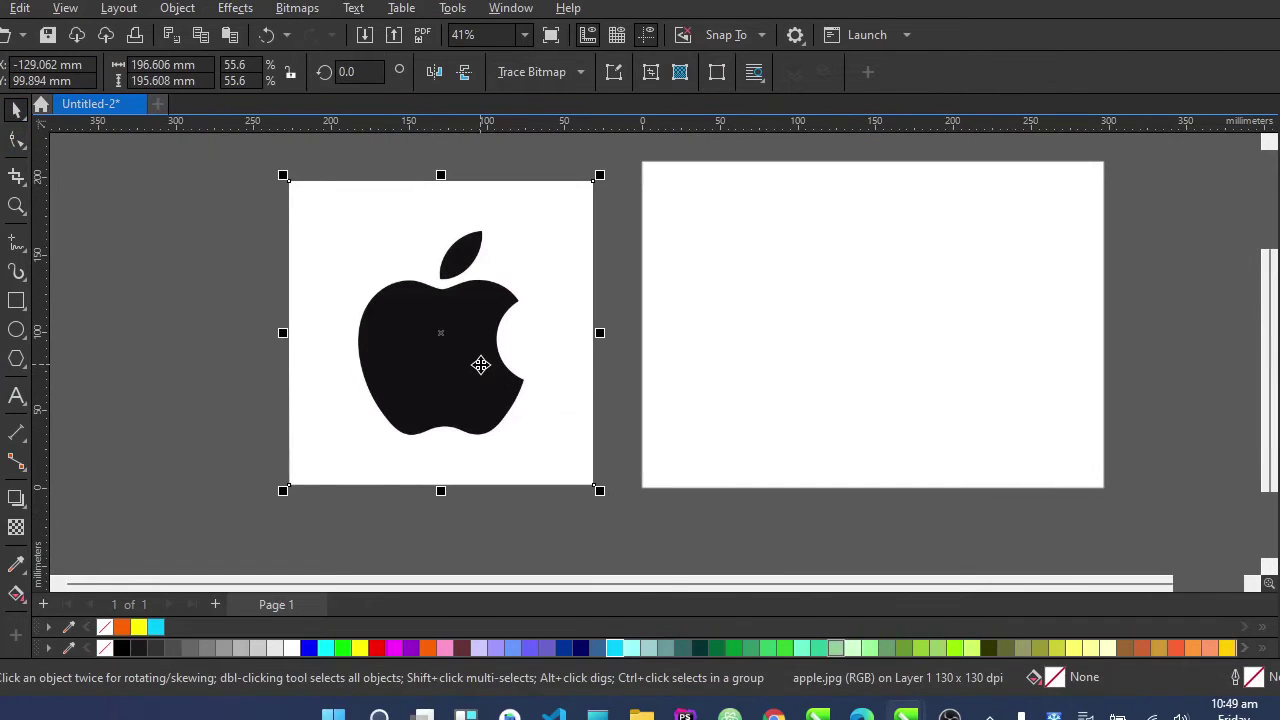
drag(481, 364, 423, 372)
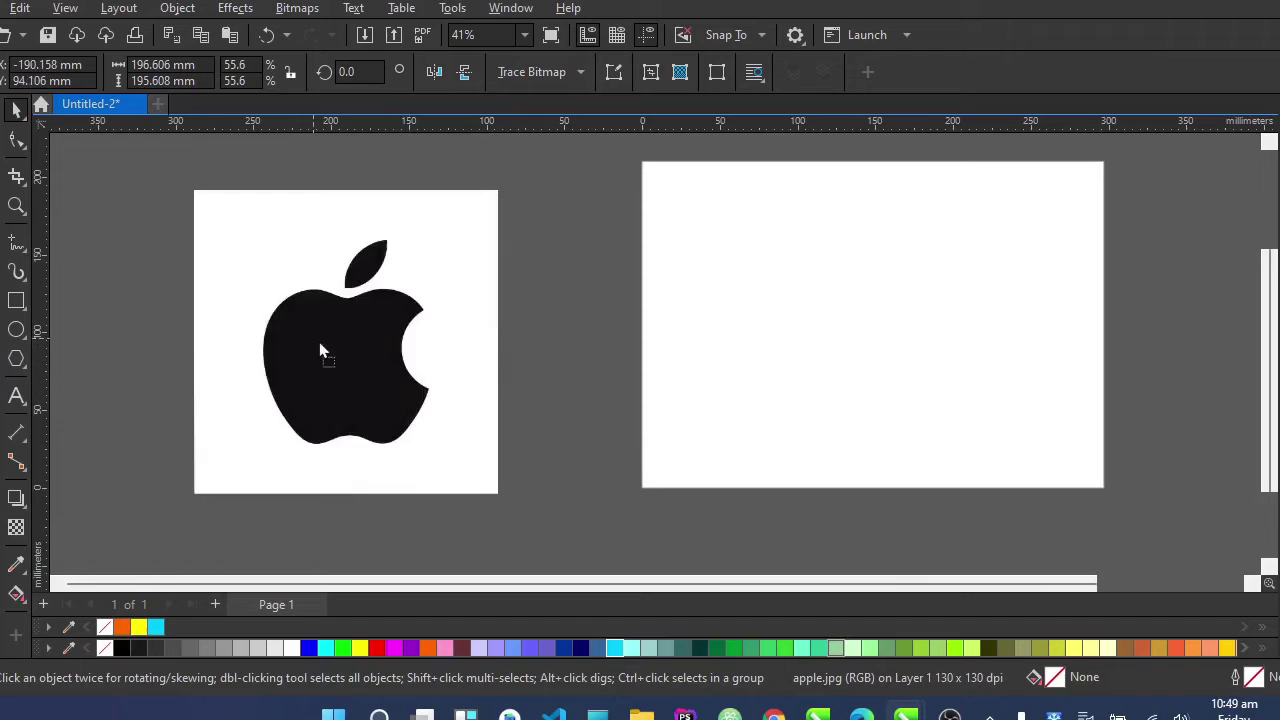
scroll(360, 305, up, 1)
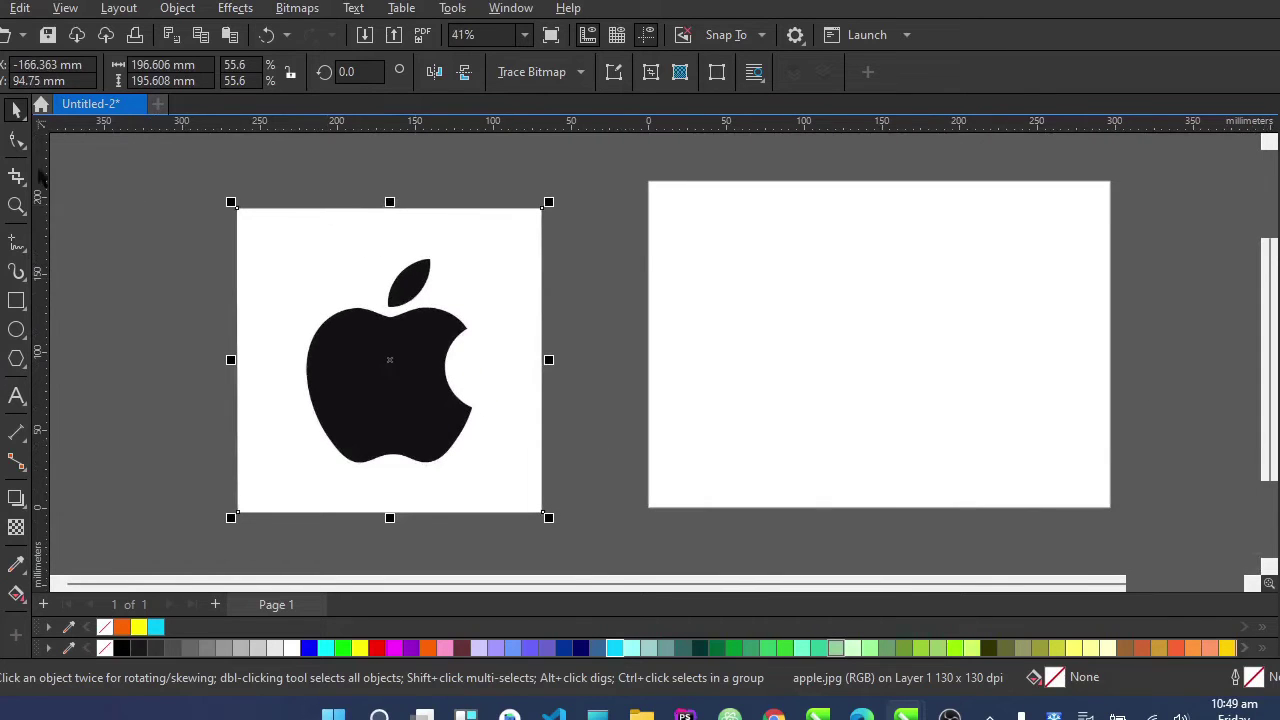
Convert the apple image to a 300 dpi bitmap
click(297, 8)
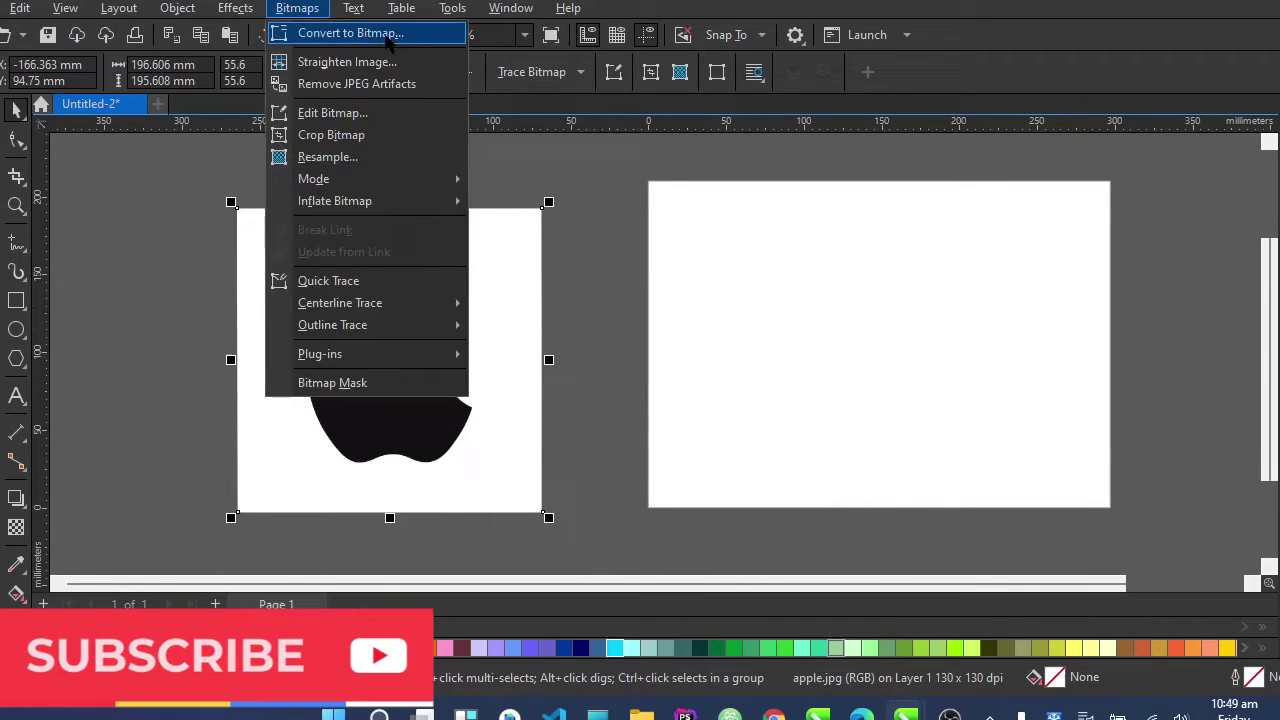
click(340, 34)
click(672, 452)
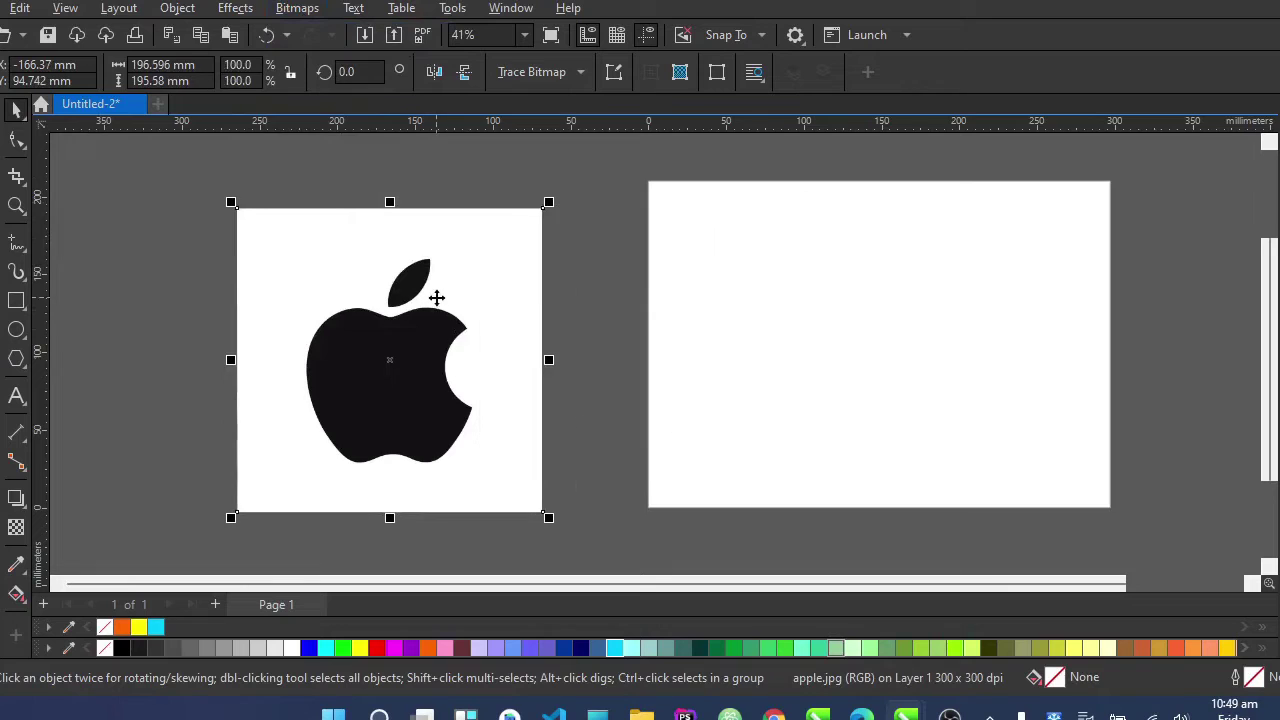
Trace the bitmap with Outline Trace > Logo and accept the PowerTRACE result
right_click(427, 340)
mouse_move(496, 187)
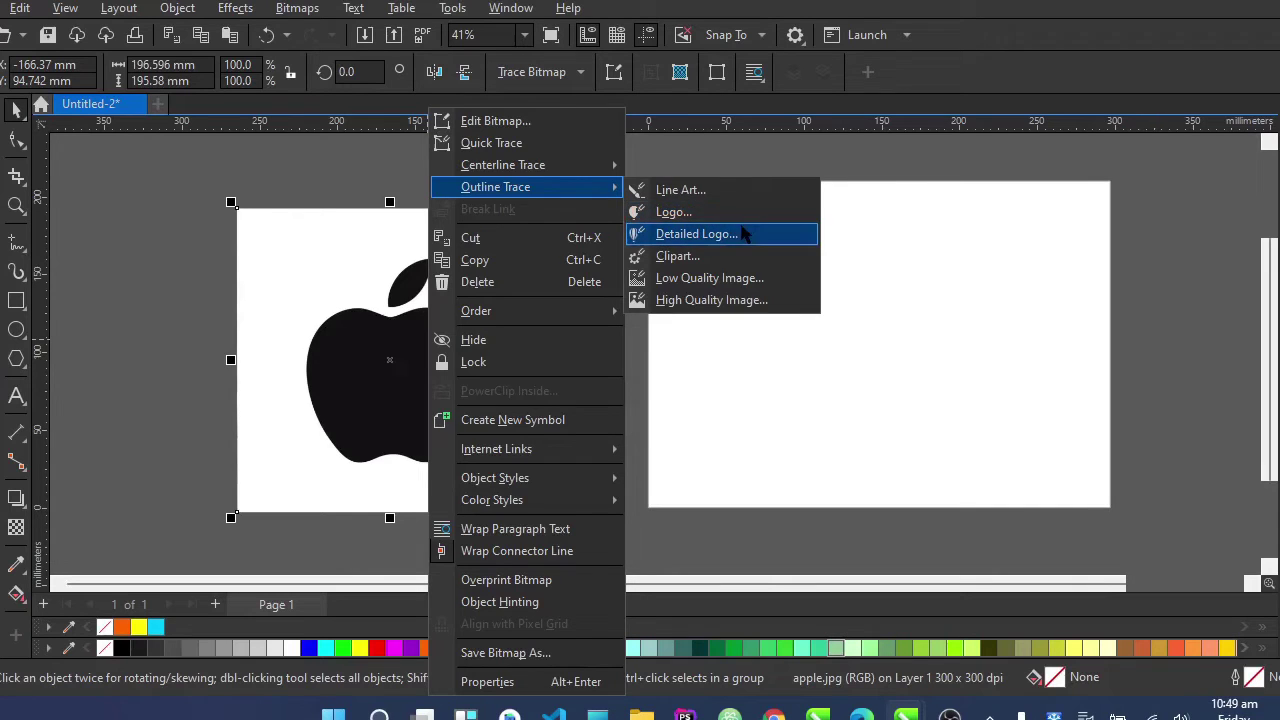
click(752, 212)
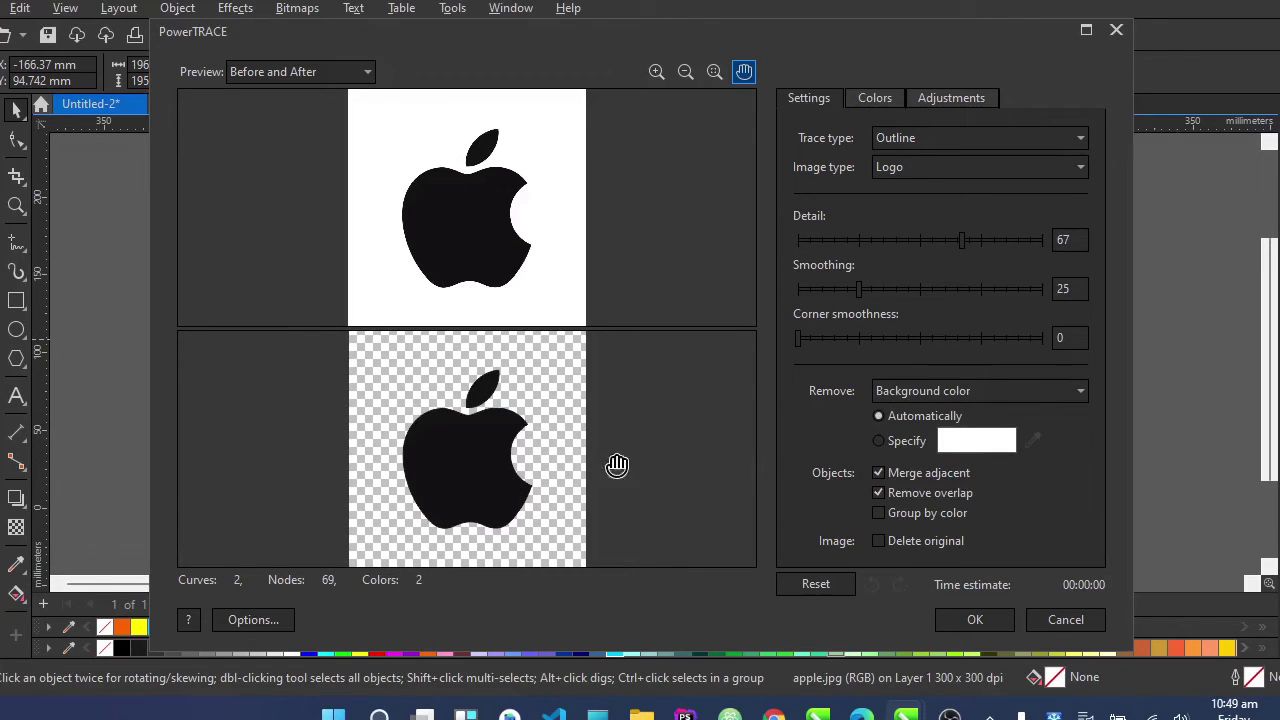
click(978, 620)
Separate the original bitmap from the traced apple, delete it, and reposition the trace
scroll(593, 393, down, 2)
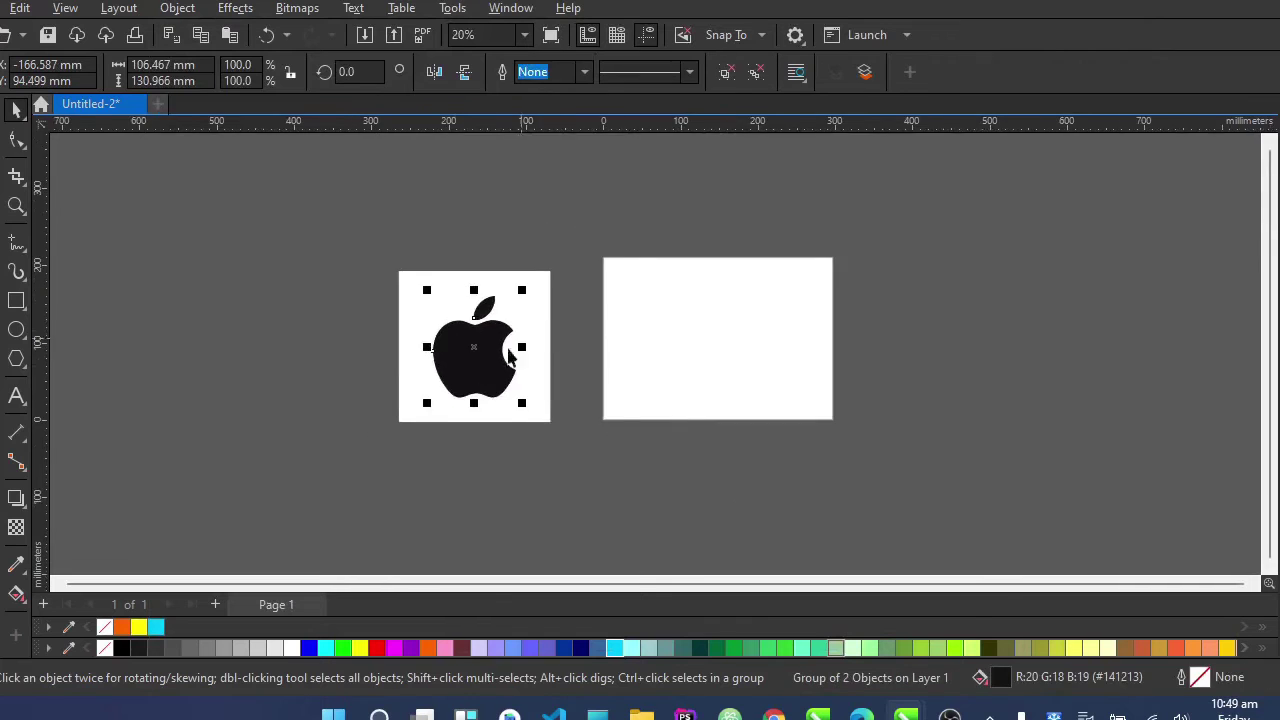
drag(408, 343, 117, 388)
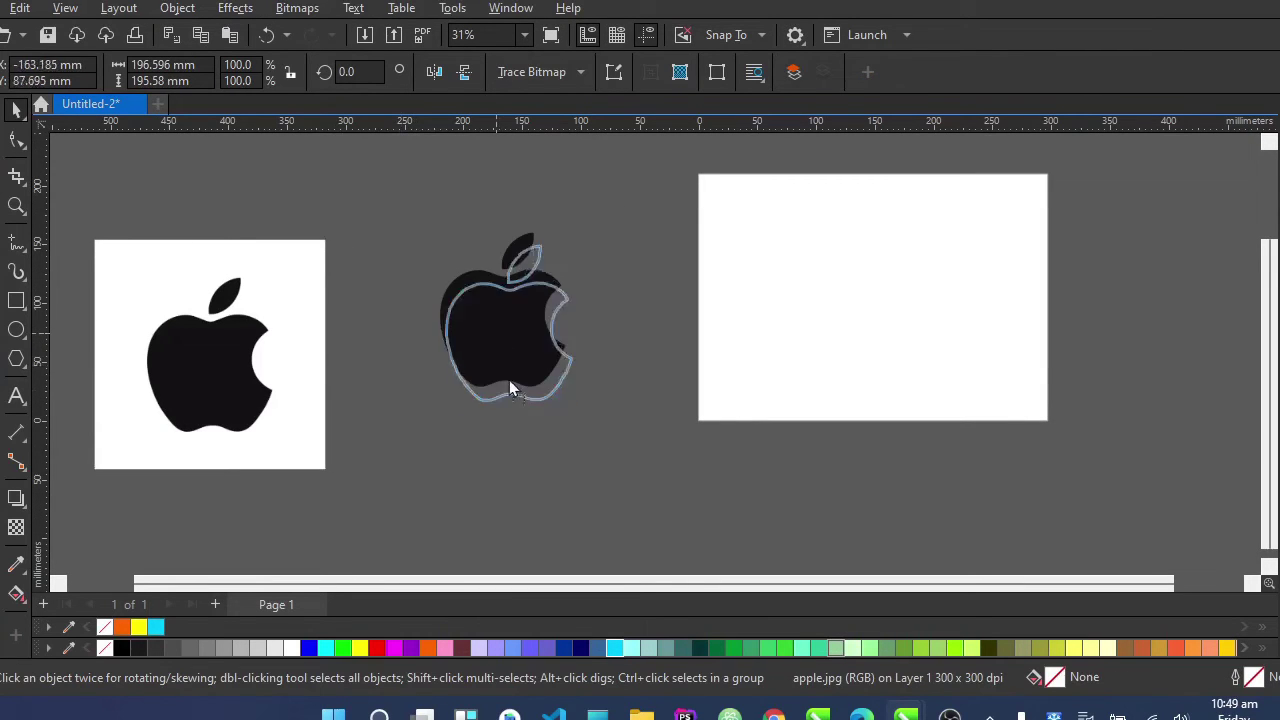
mouse_move(509, 380)
mouse_down()
mouse_move(445, 375)
mouse_move(537, 400)
mouse_move(428, 377)
mouse_up()
click(286, 371)
key(Delete)
scroll(386, 337, up, 2)
drag(386, 337, 461, 385)
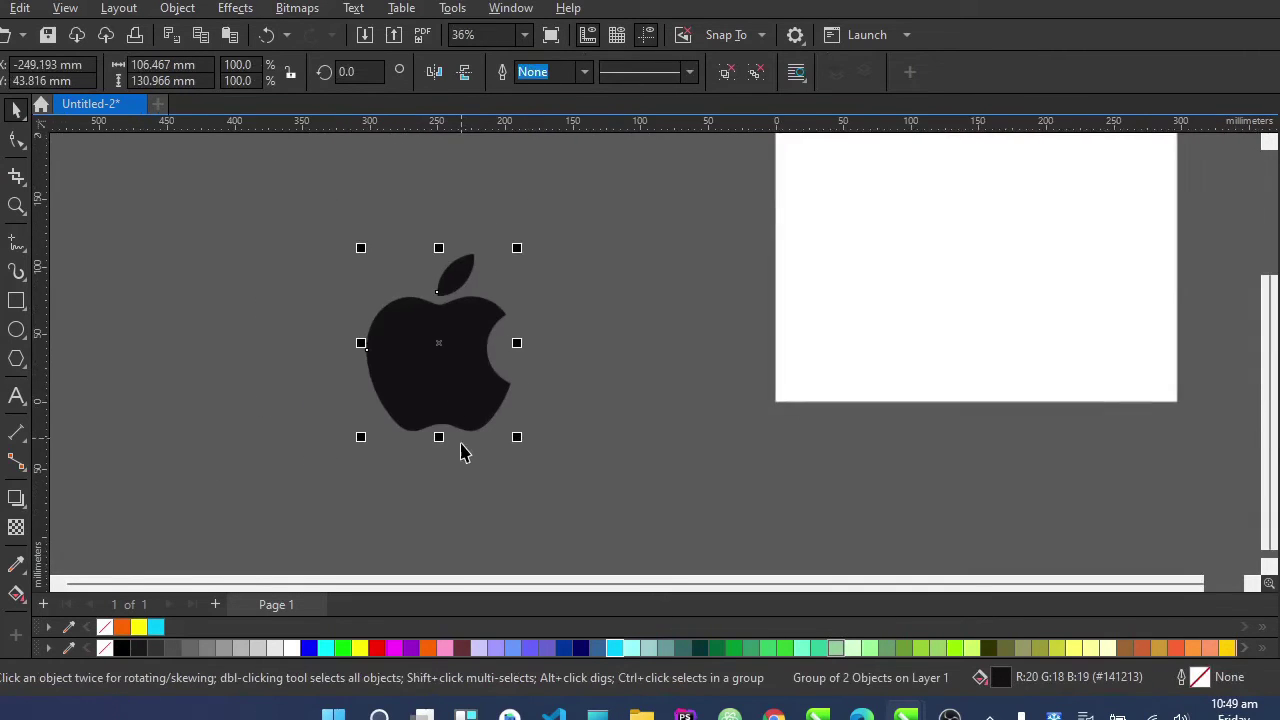
Fill the traced apple light teal after trying orange and pink
click(427, 648)
click(445, 648)
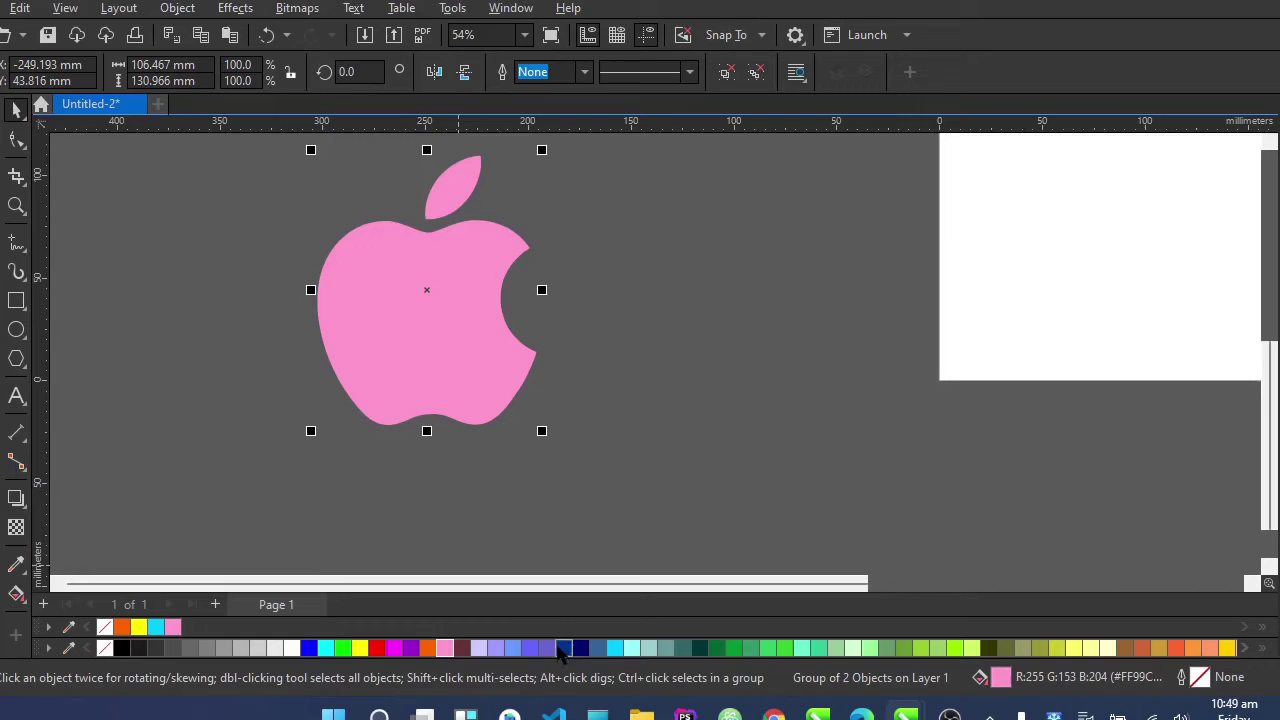
click(530, 648)
click(649, 648)
scroll(551, 457, down, 1)
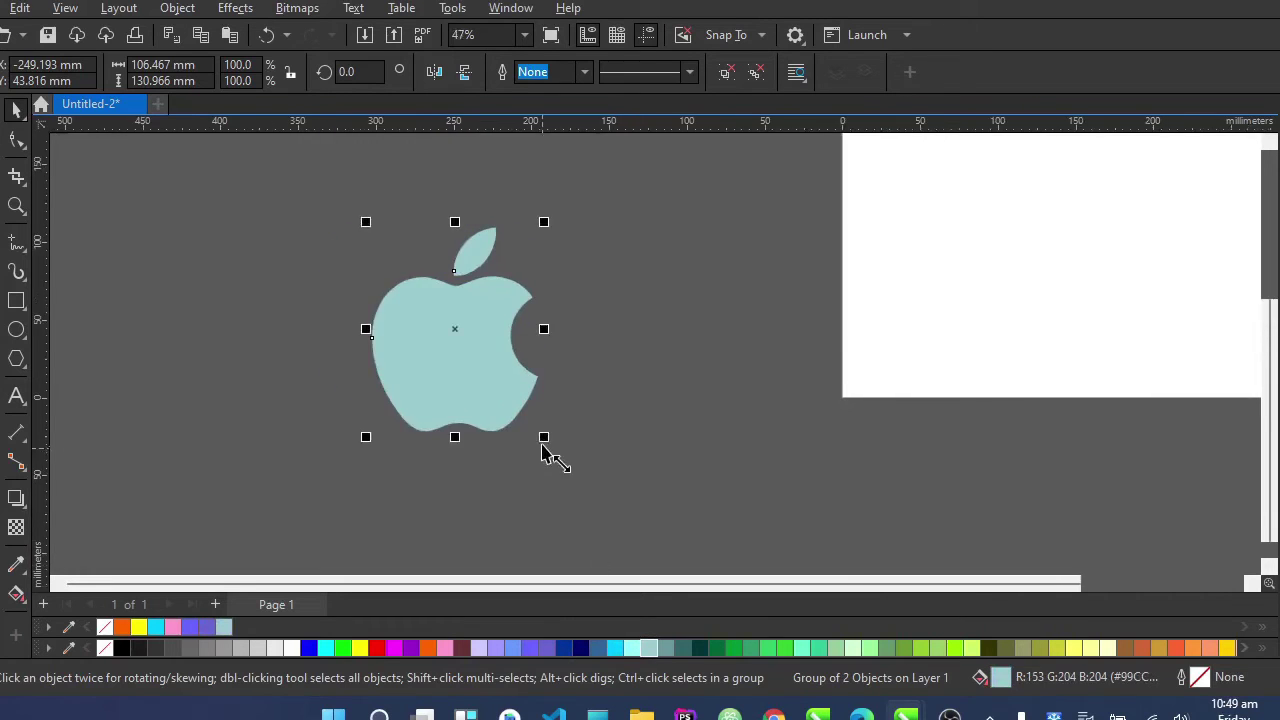
scroll(480, 329, up, 1)
scroll(488, 397, up, 1)
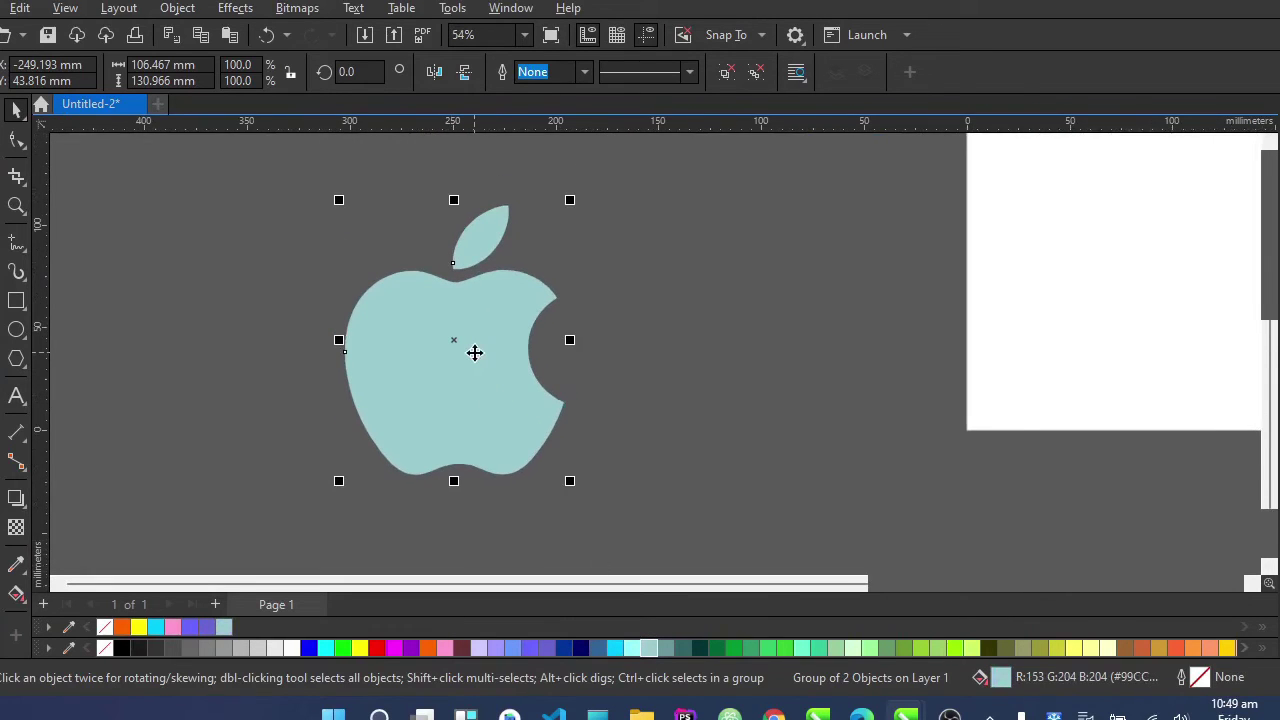
Ungroup the apple into body and leaf, keeping the leaf in place, and deselect
key(ctrl+u)
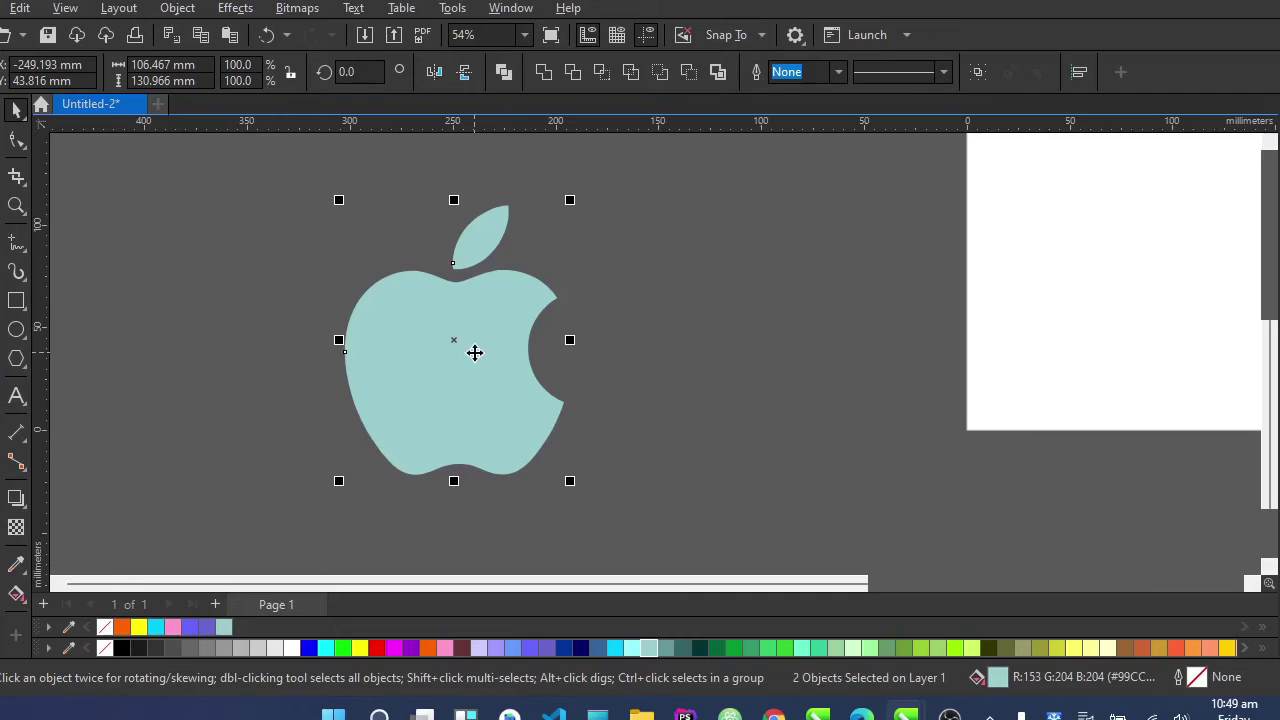
click(614, 272)
drag(471, 248, 728, 264)
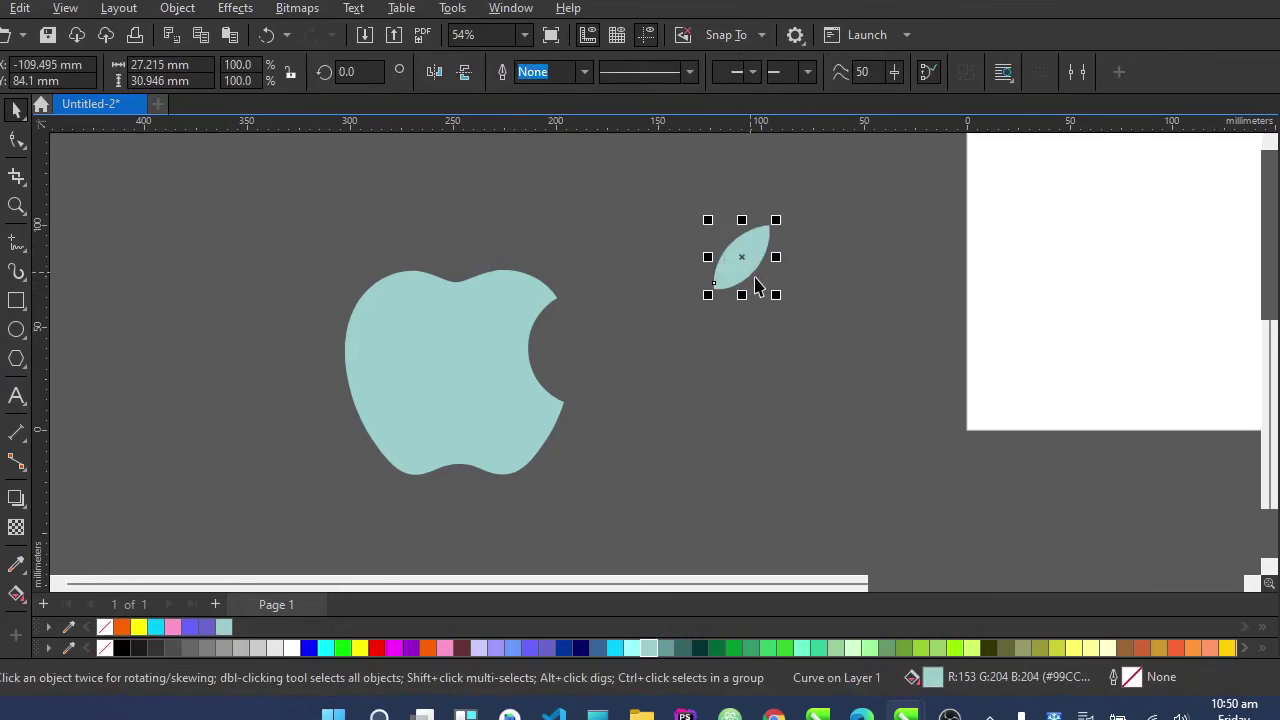
drag(705, 340, 680, 285)
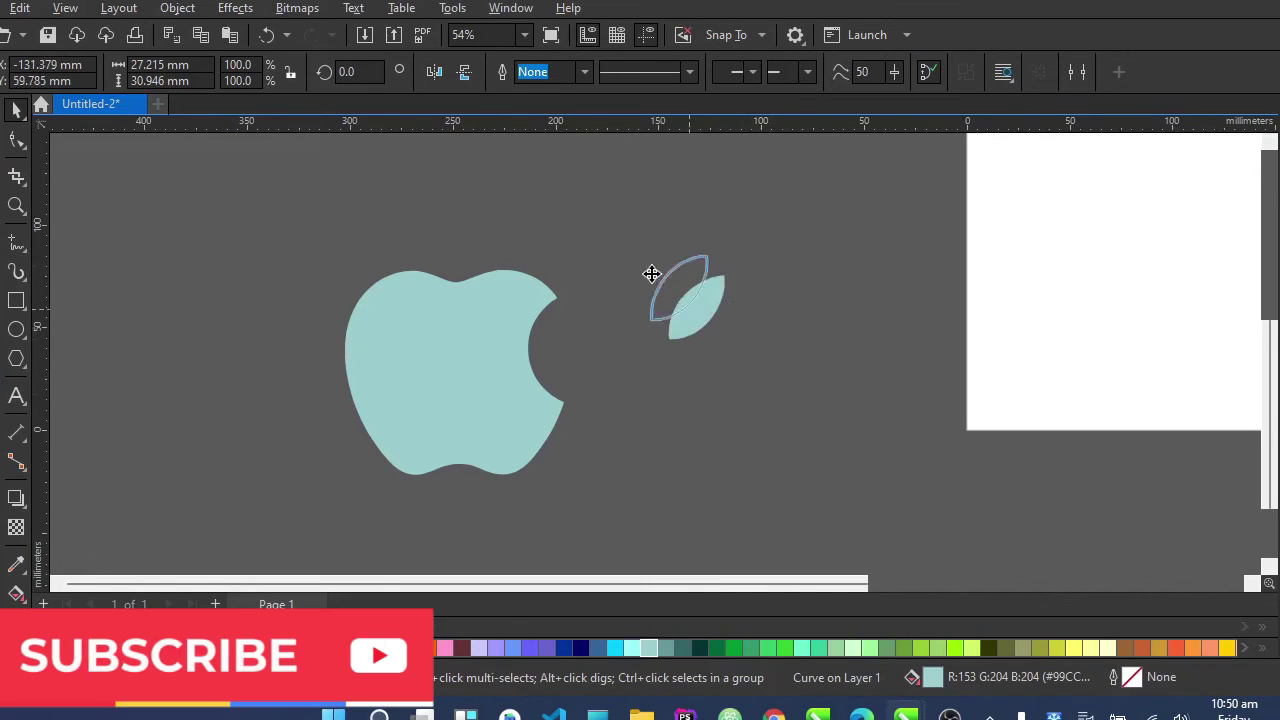
key(ctrl+z)
key(ctrl+z)
key(ctrl+z)
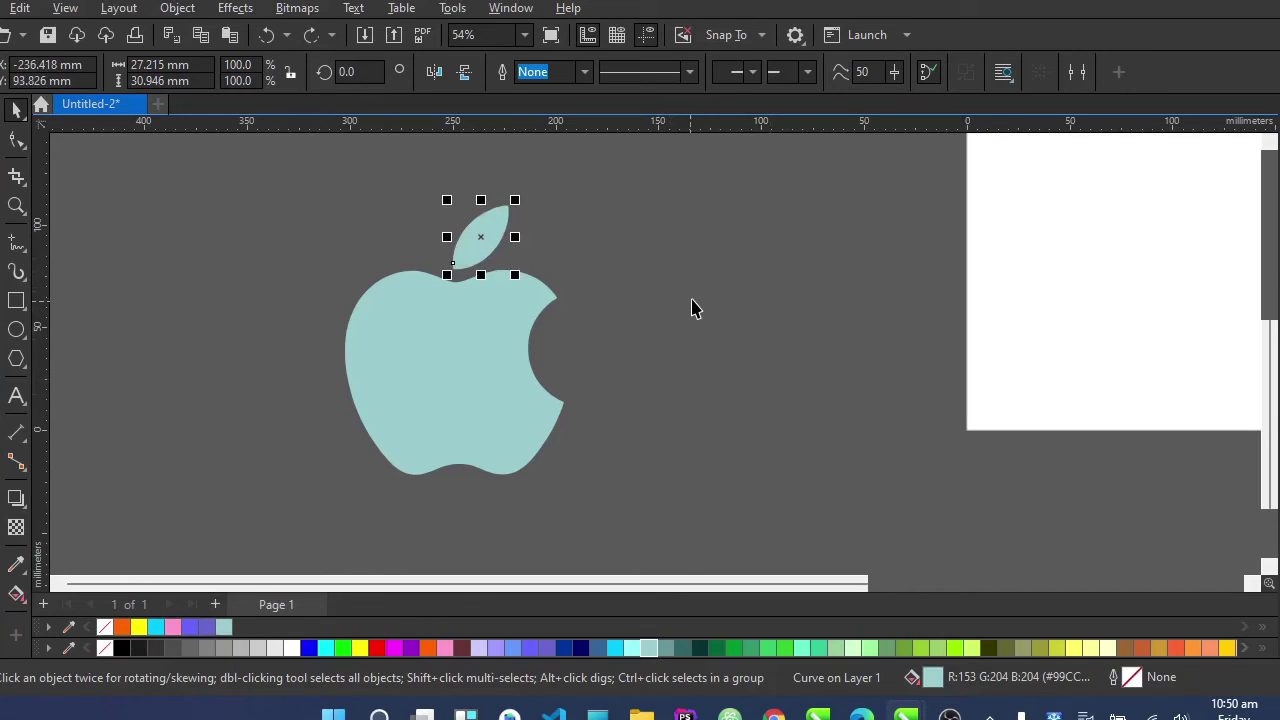
key(Escape)
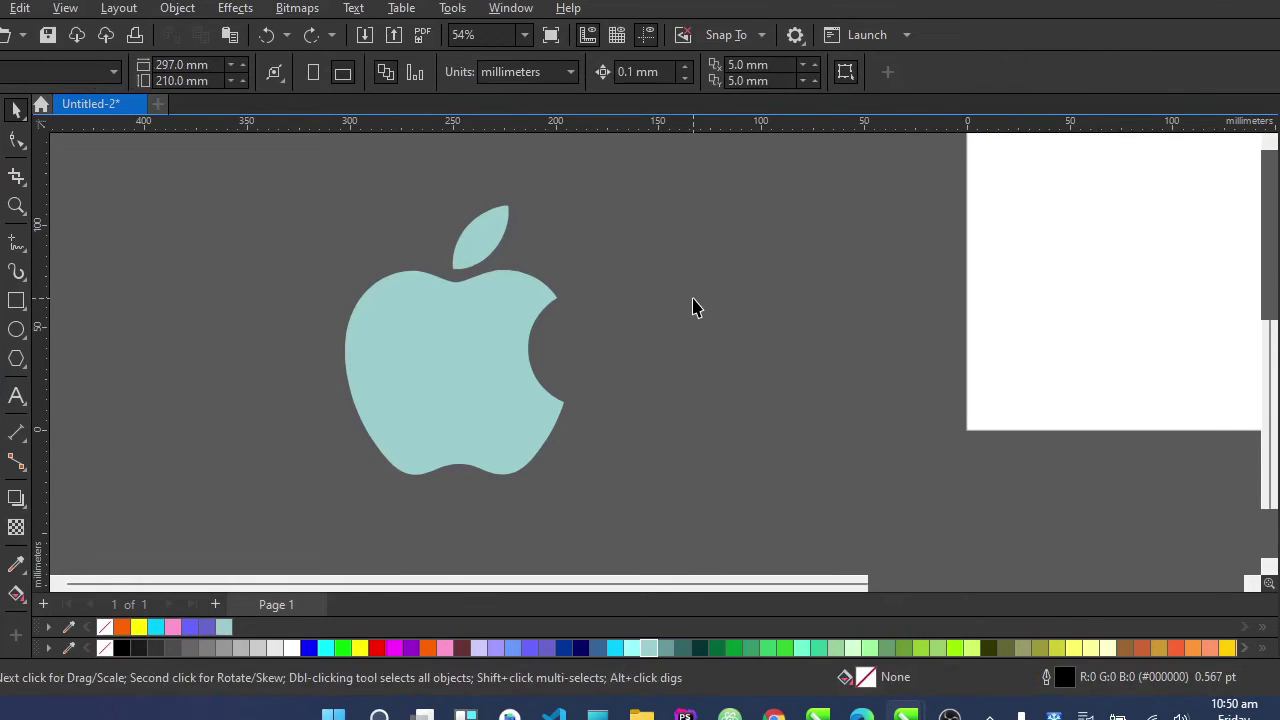